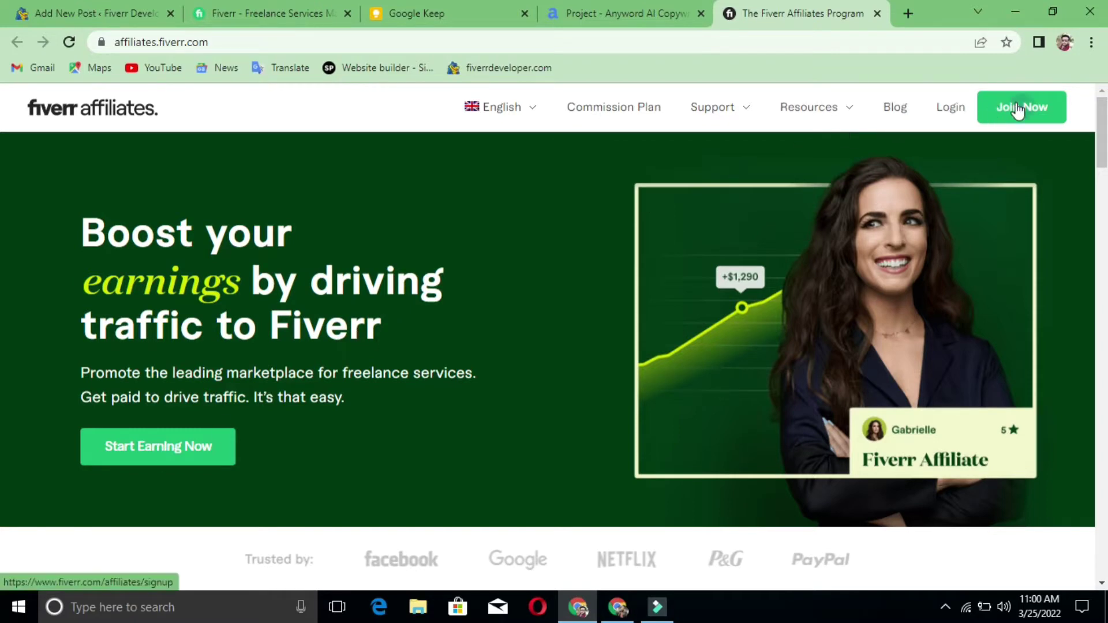
- Review the Join as an Affiliate, Promote Fiverr and Start Earning steps on the landing page
{"action": "scroll", "coordinate": [494, 353], "scroll_direction": "down", "scroll_amount": 3}
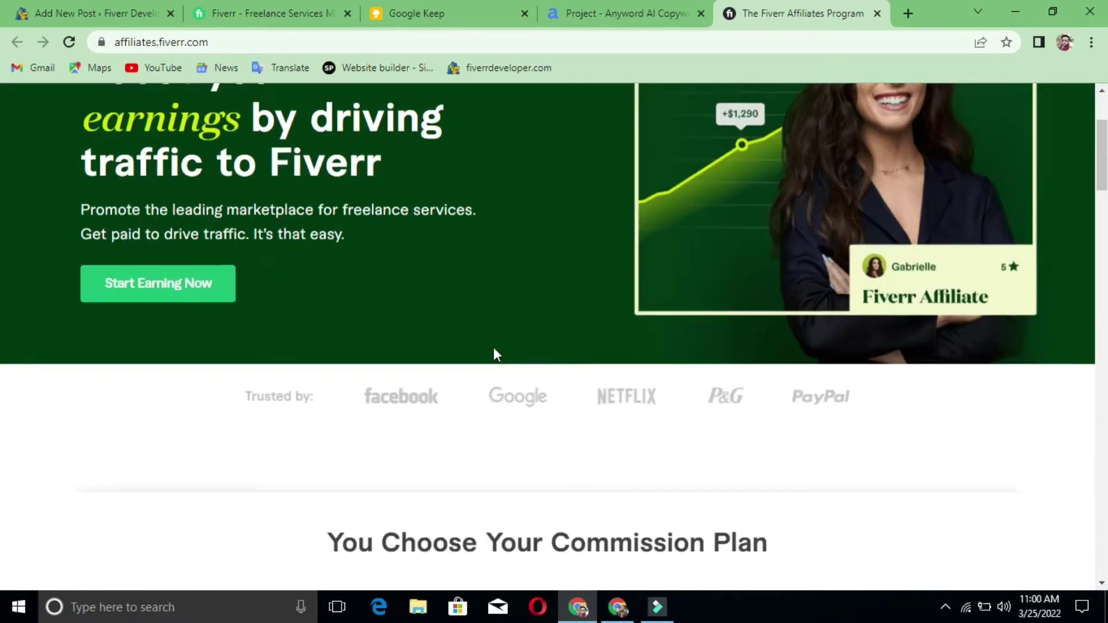
{"action": "scroll", "coordinate": [495, 353], "scroll_direction": "down", "scroll_amount": 5}
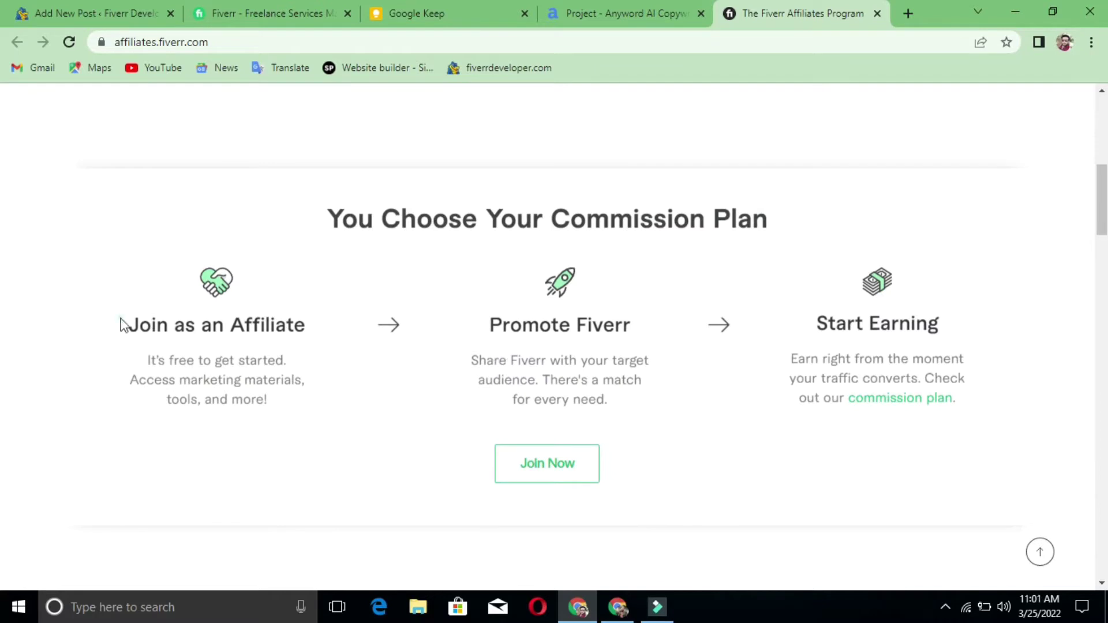
{"action": "left_click_drag", "start_coordinate": [124, 323], "coordinate": [316, 348]}
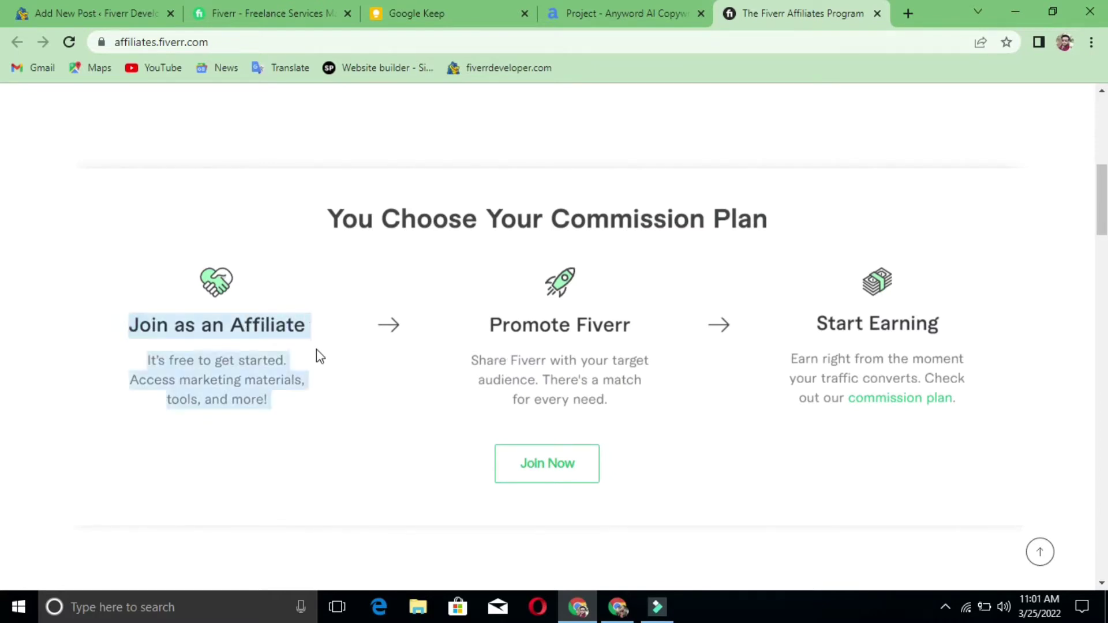
{"action": "left_click", "coordinate": [316, 348]}
{"action": "left_click_drag", "start_coordinate": [474, 323], "coordinate": [699, 354]}
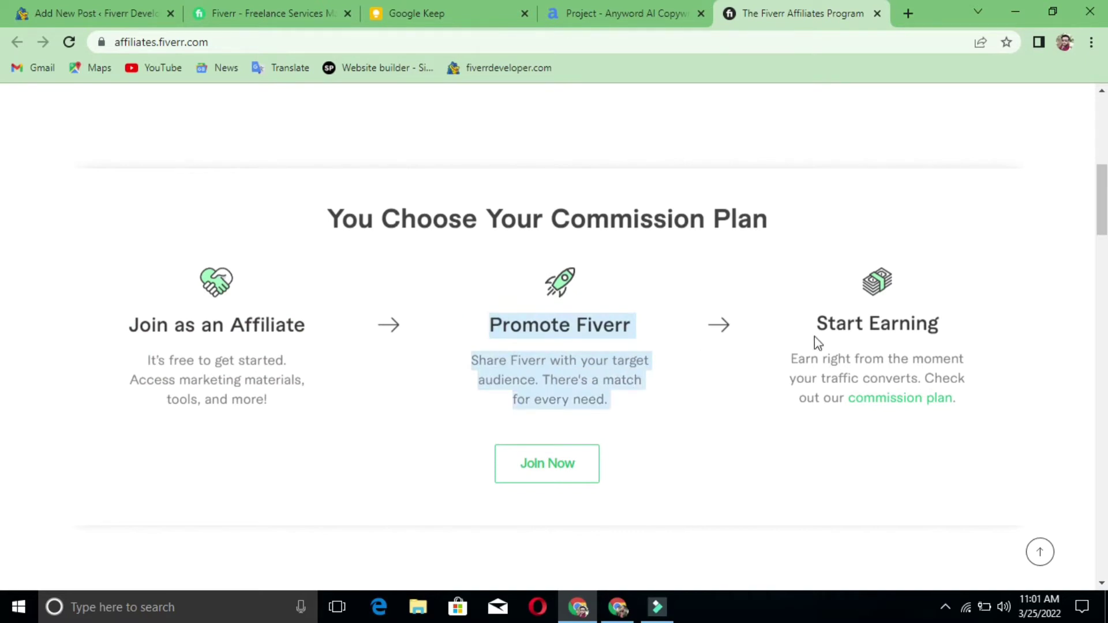
{"action": "left_click_drag", "start_coordinate": [813, 322], "coordinate": [998, 434]}
{"action": "left_click", "coordinate": [994, 427]}
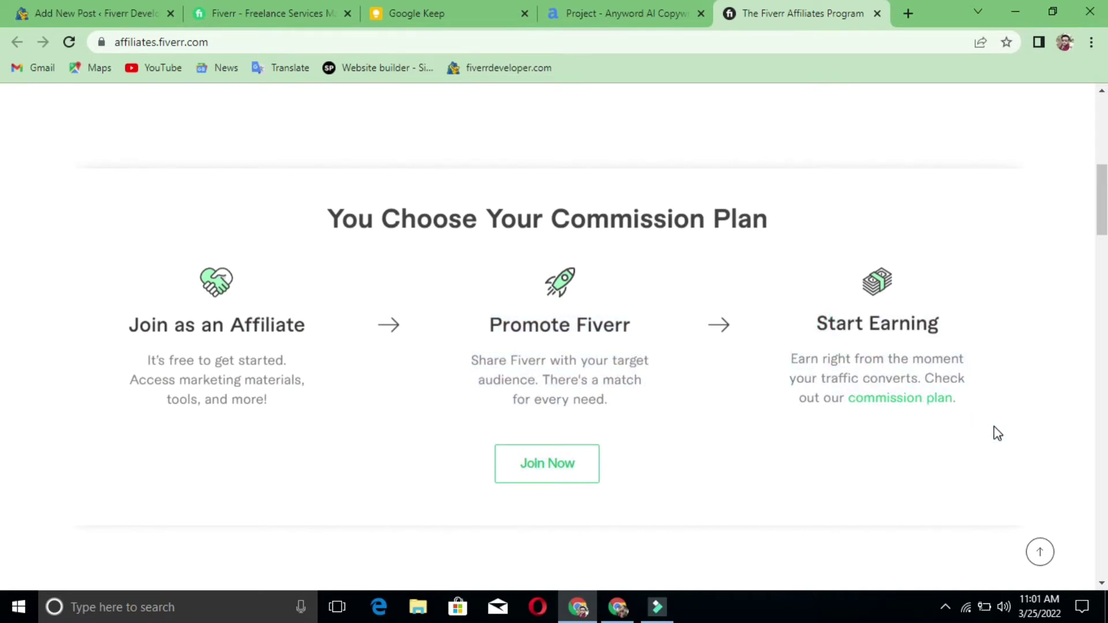
- Browse the remaining landing-page sections, then return toward the top
{"action": "scroll", "coordinate": [995, 428], "scroll_direction": "down", "scroll_amount": 6}
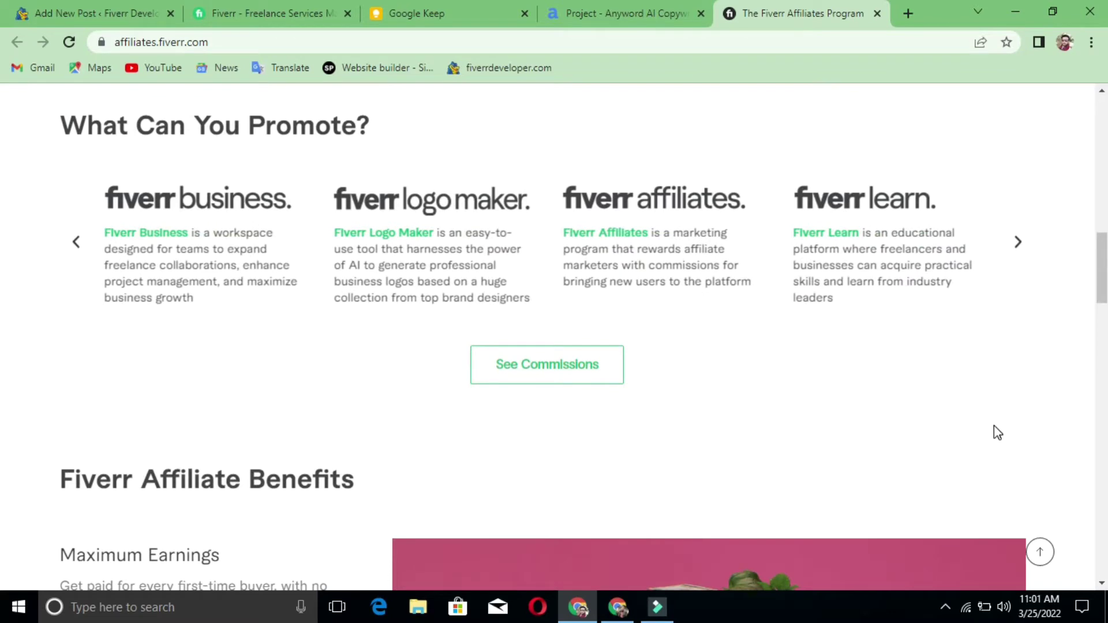
{"action": "scroll", "coordinate": [998, 433], "scroll_direction": "down", "scroll_amount": 7}
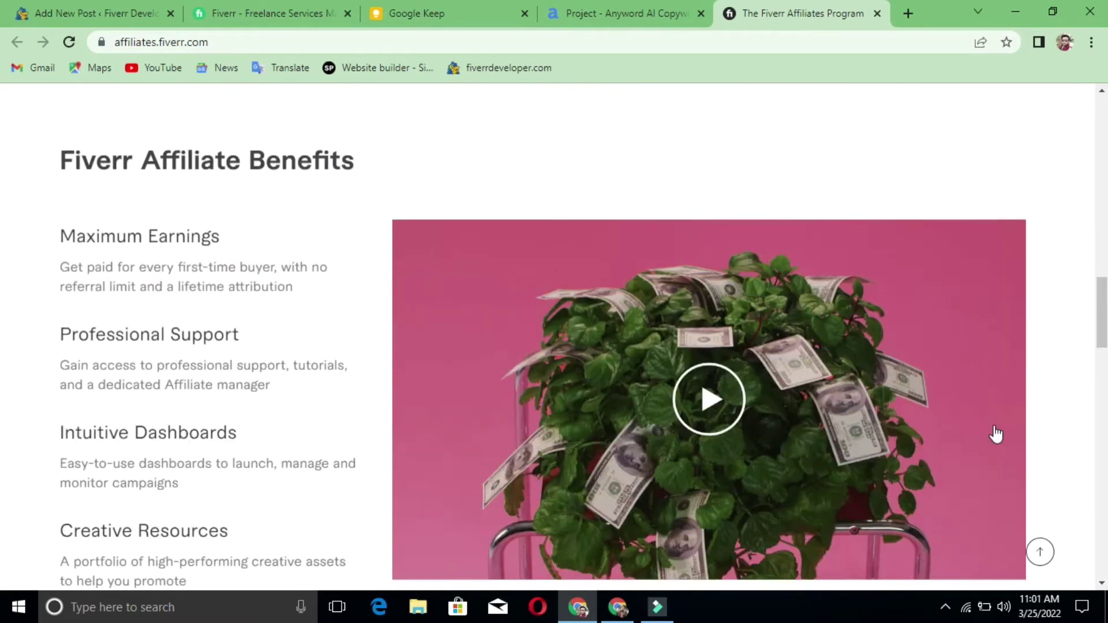
{"action": "scroll", "coordinate": [996, 434], "scroll_direction": "down", "scroll_amount": 10}
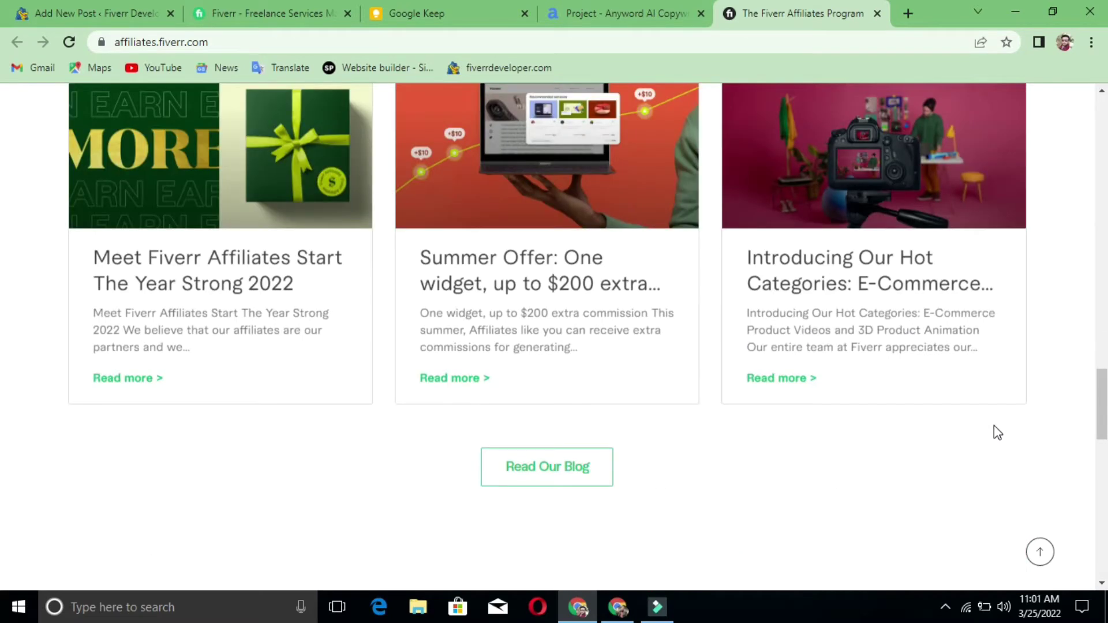
{"action": "scroll", "coordinate": [995, 430], "scroll_direction": "down", "scroll_amount": 10}
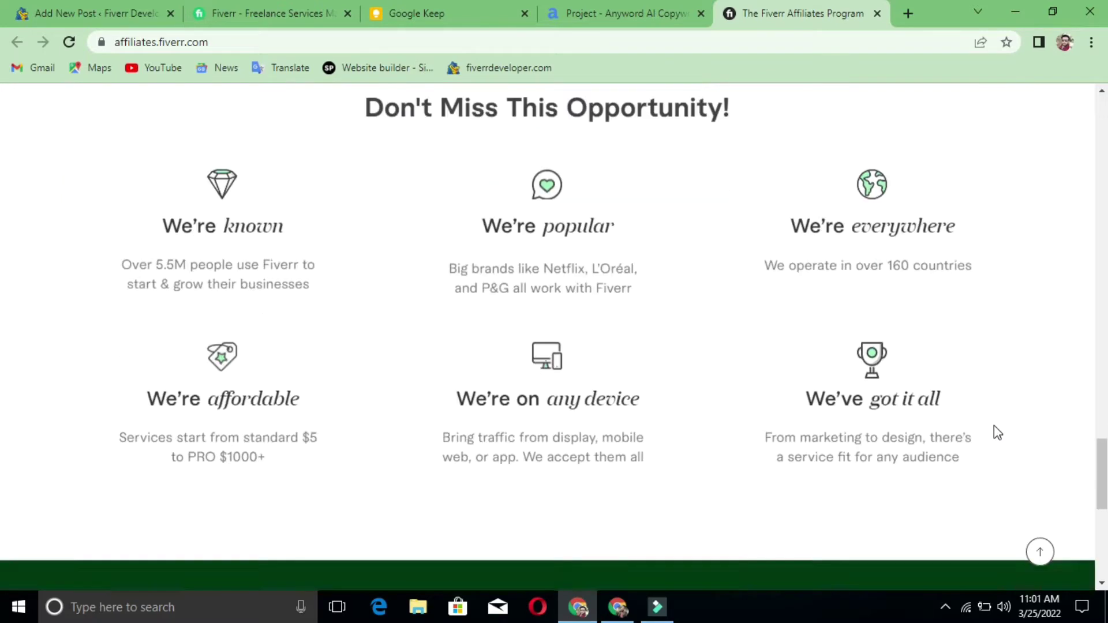
{"action": "scroll", "coordinate": [996, 432], "scroll_direction": "down", "scroll_amount": 3}
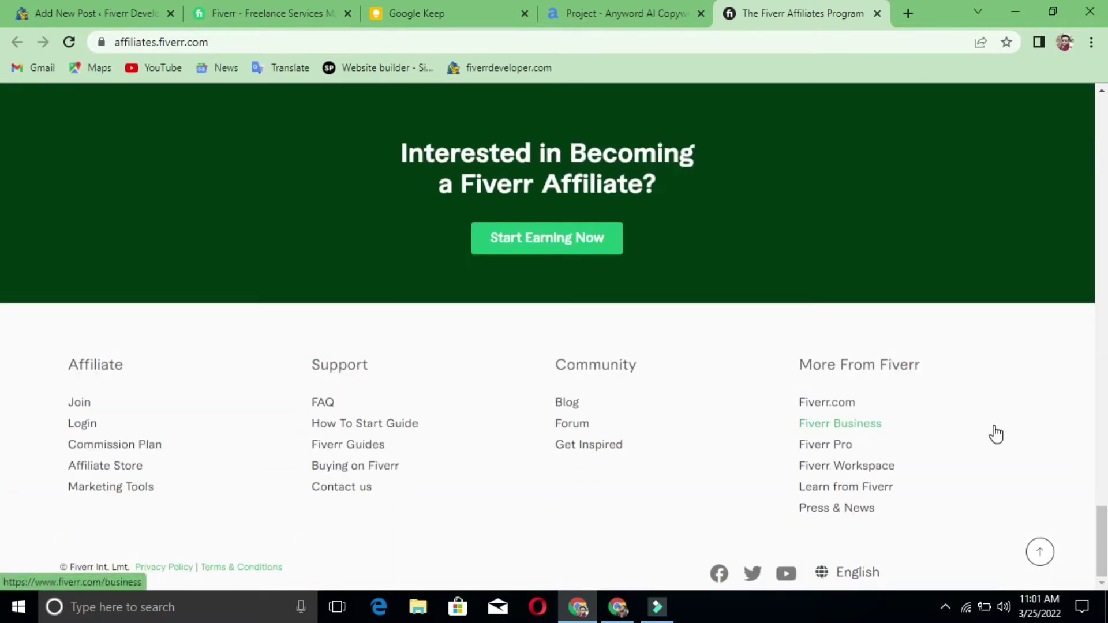
{"action": "scroll", "coordinate": [996, 434], "scroll_direction": "up", "scroll_amount": 20}
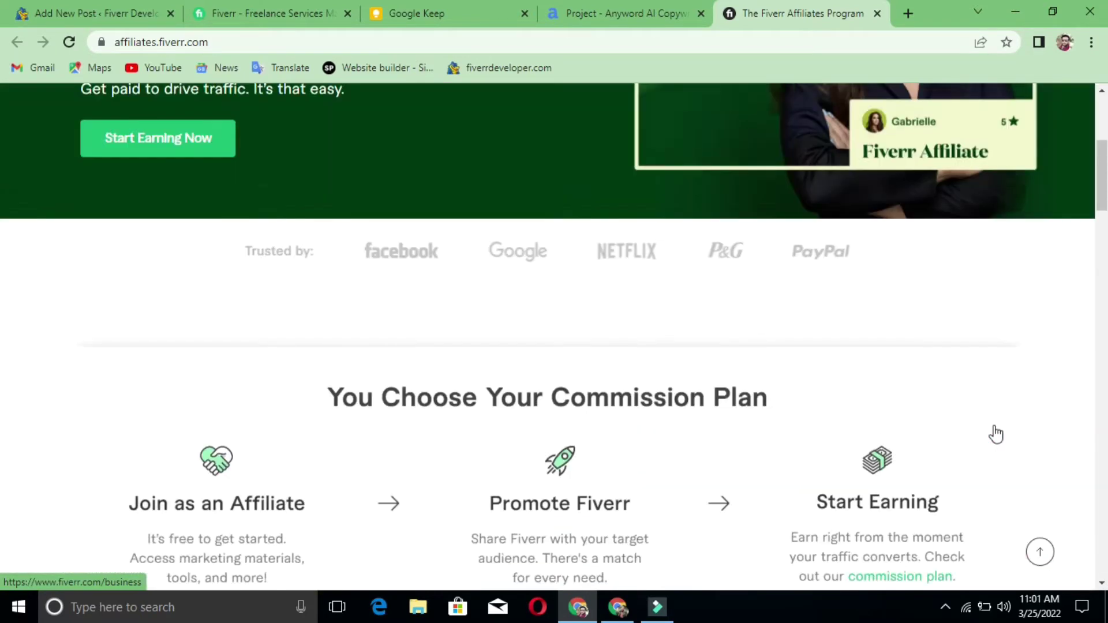
{"action": "scroll", "coordinate": [996, 434], "scroll_direction": "up", "scroll_amount": 5}
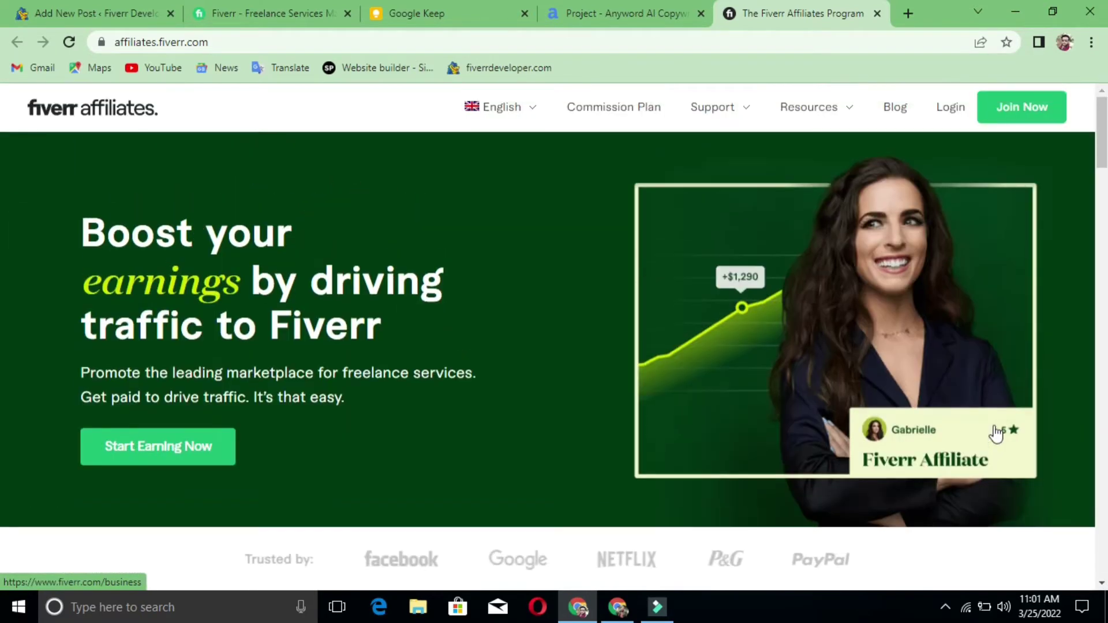
- Open the affiliate sign-up form via Start Earning Now and look over its fields
{"action": "left_click", "coordinate": [156, 411]}
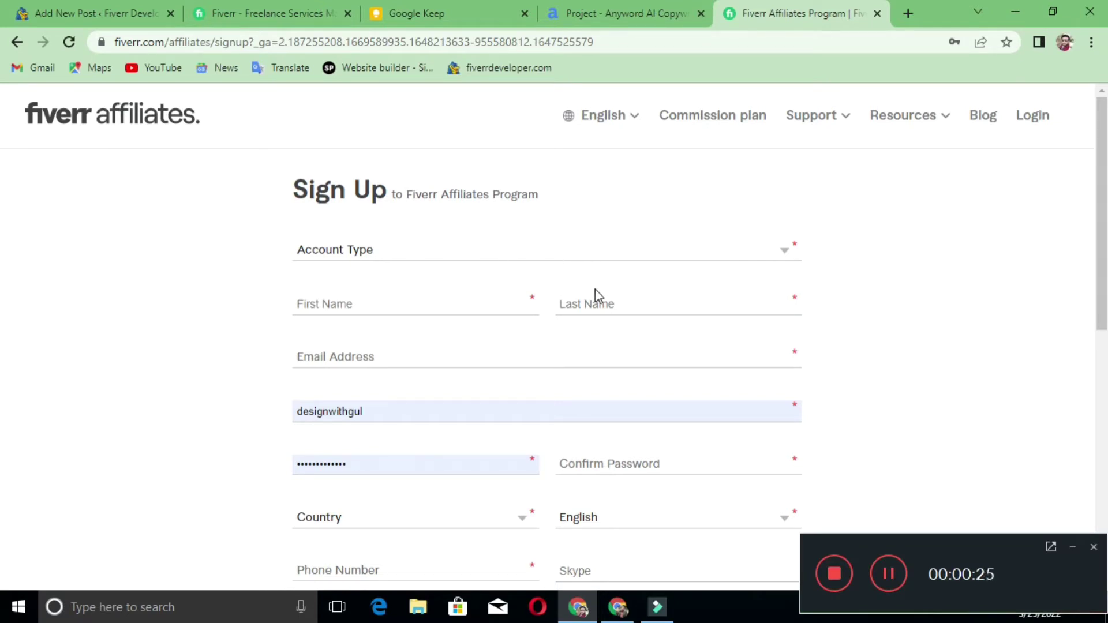
{"action": "scroll", "coordinate": [594, 289], "scroll_direction": "down", "scroll_amount": 3}
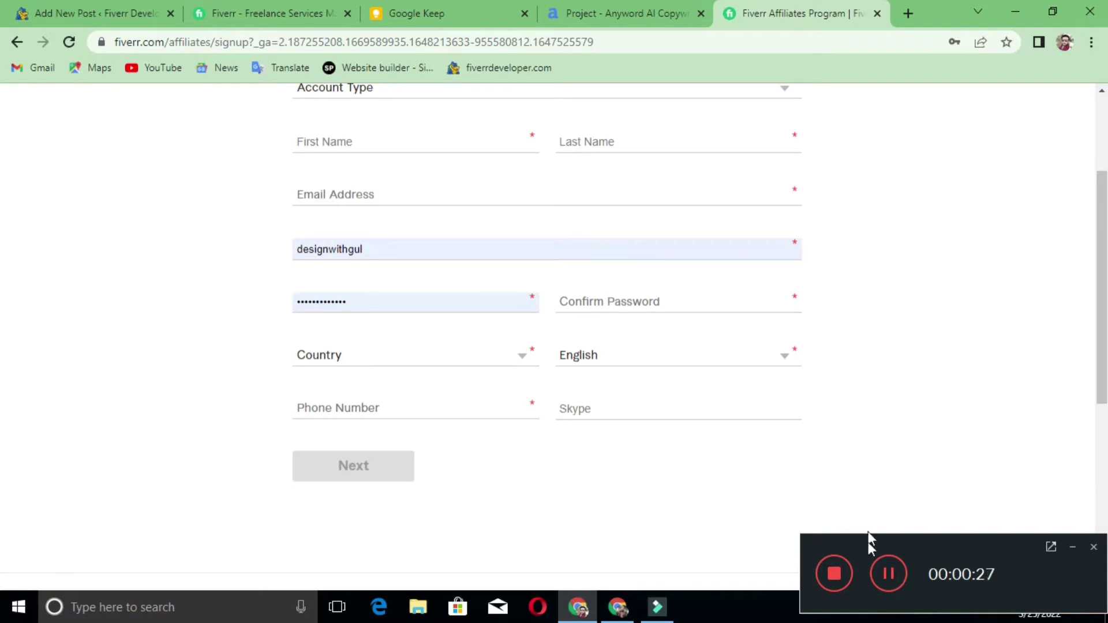
{"action": "left_click", "coordinate": [1073, 546]}
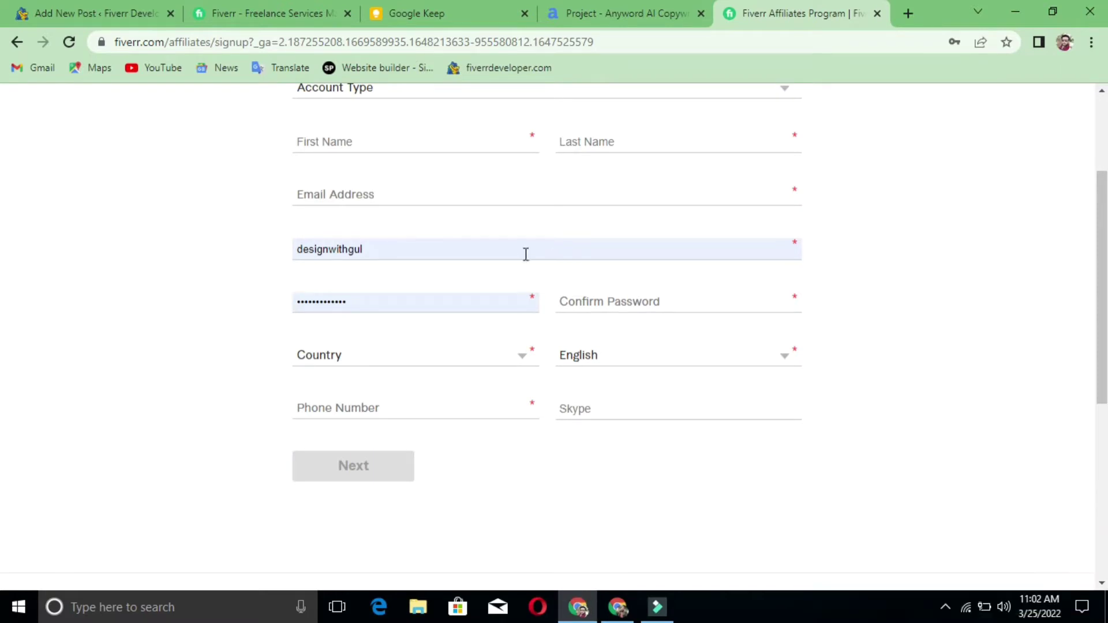
{"action": "scroll", "coordinate": [515, 252], "scroll_direction": "up", "scroll_amount": 1}
{"action": "scroll", "coordinate": [515, 252], "scroll_direction": "up", "scroll_amount": 2}
- Set the Account Type to Private
{"action": "left_click", "coordinate": [460, 258]}
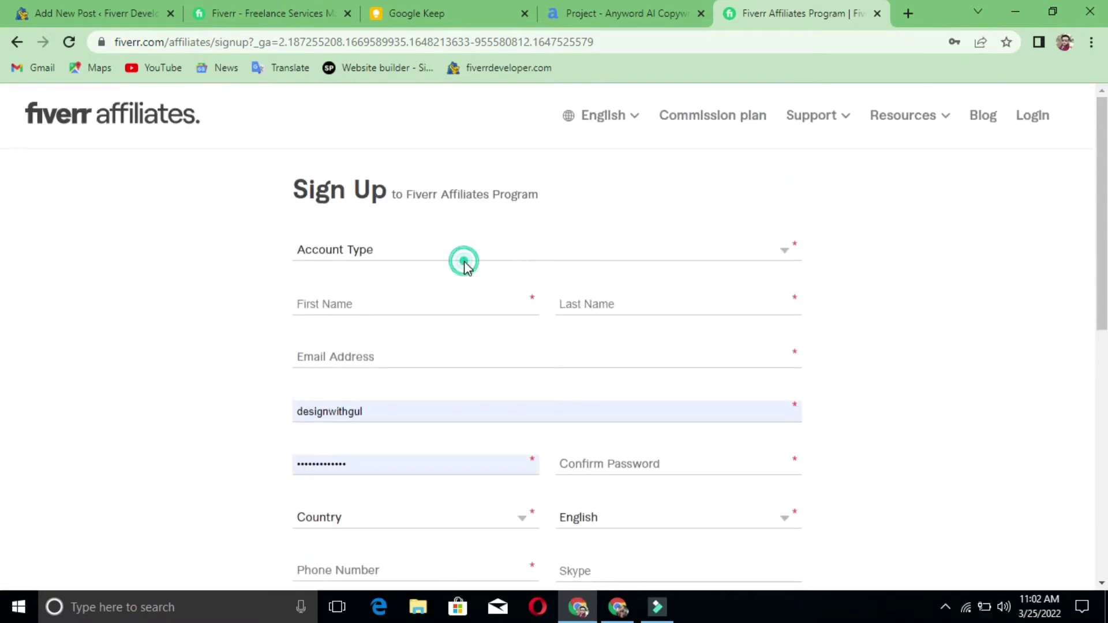
{"action": "left_click", "coordinate": [453, 250]}
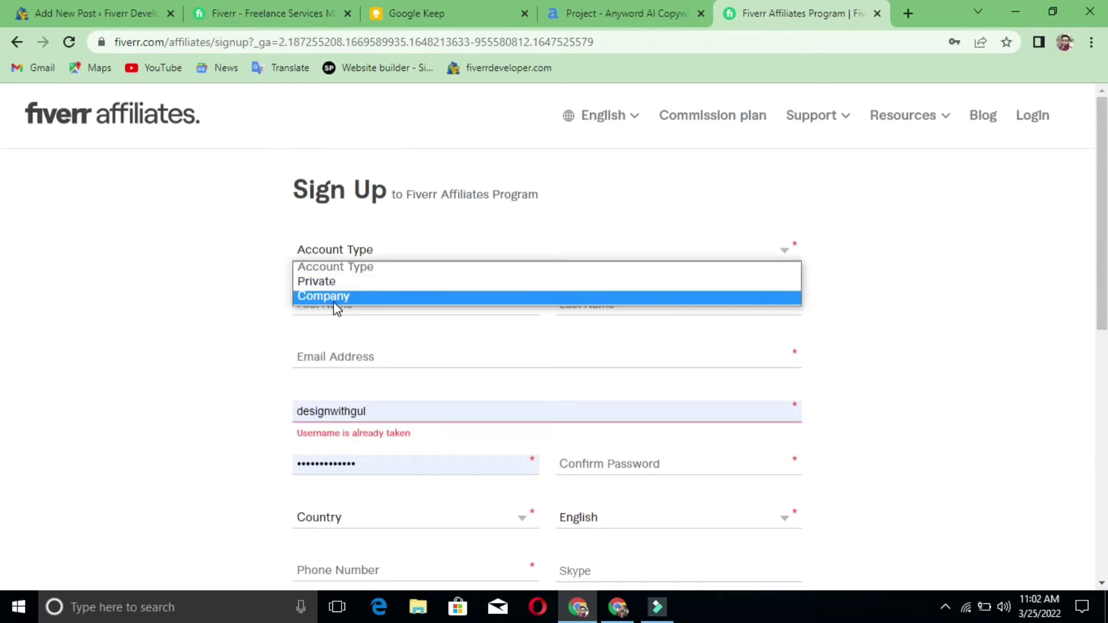
{"action": "left_click", "coordinate": [336, 286]}
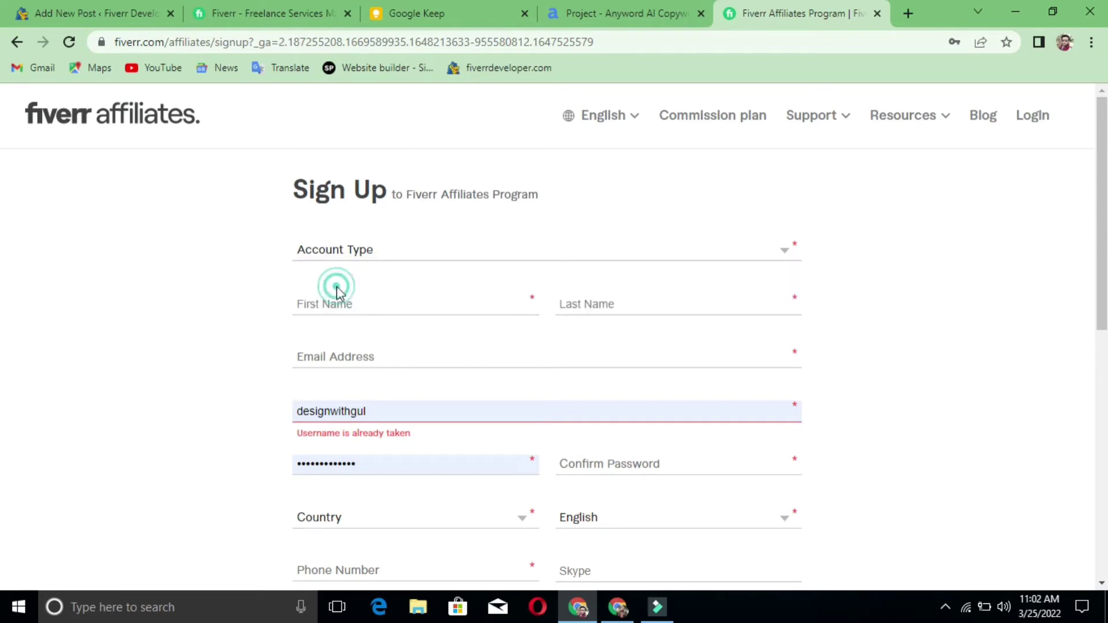
- Enter the applicant's first name, last name and e-mail address, then select the autofilled username
{"action": "left_click", "coordinate": [517, 309]}
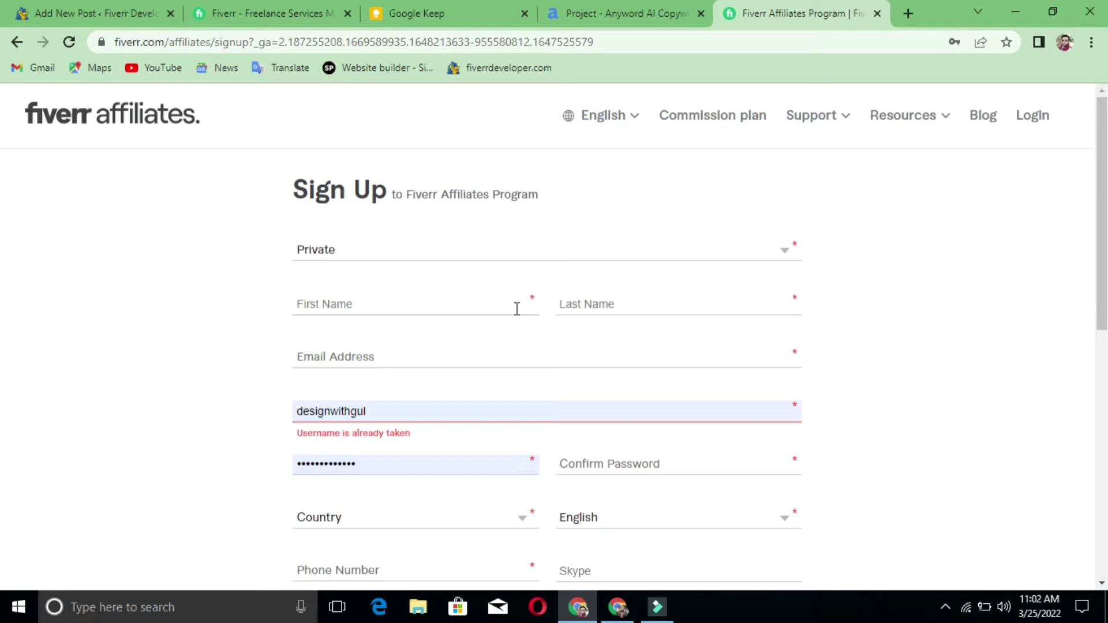
{"action": "left_click", "coordinate": [597, 303]}
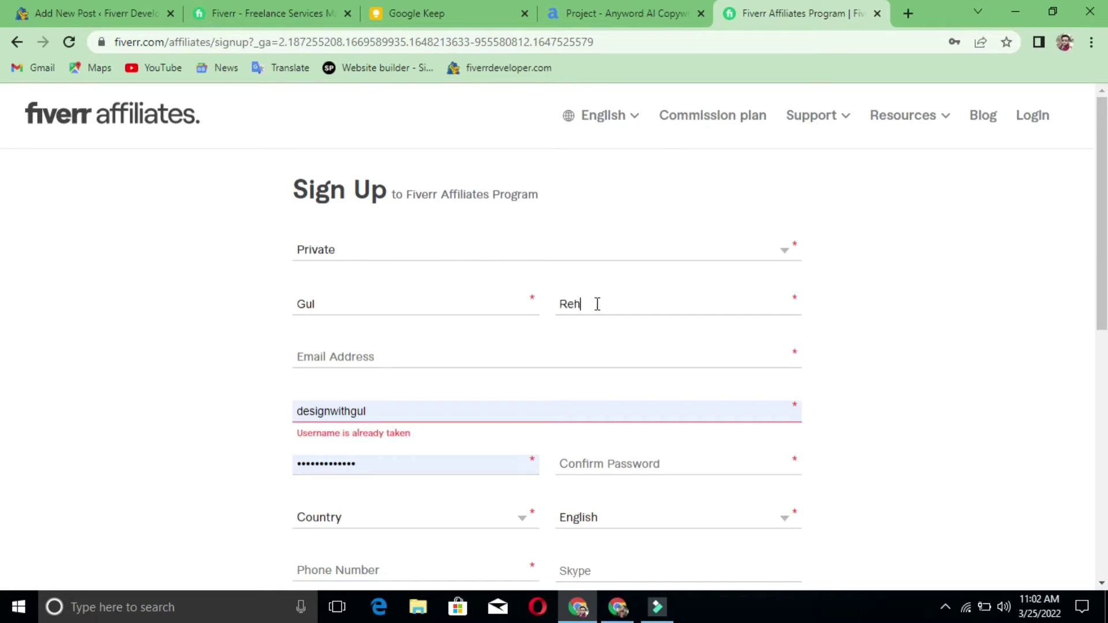
{"action": "left_click", "coordinate": [424, 362]}
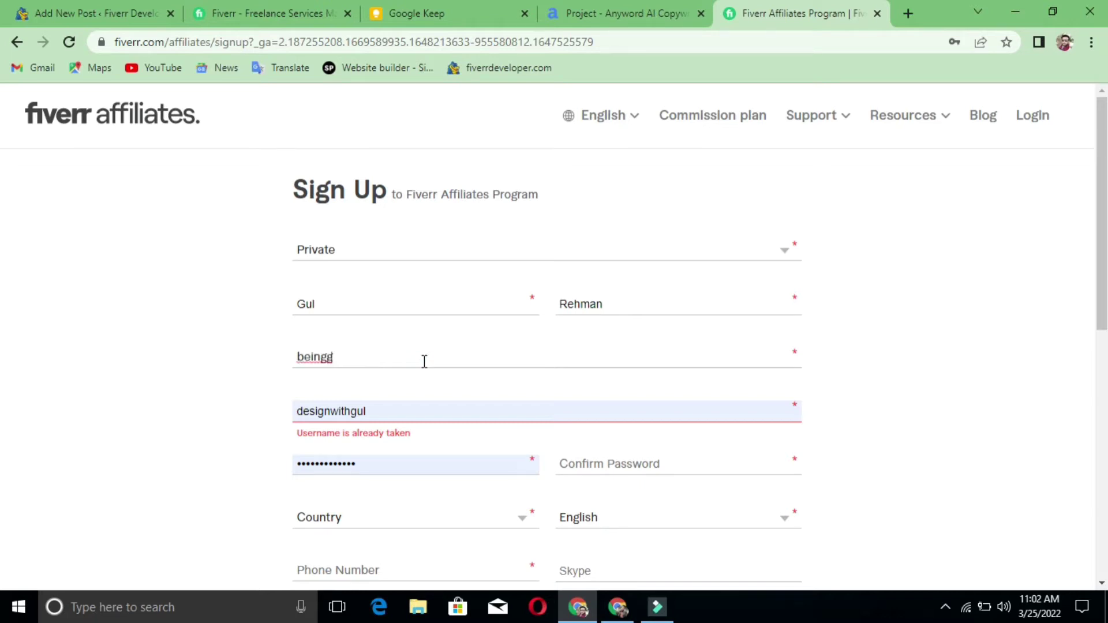
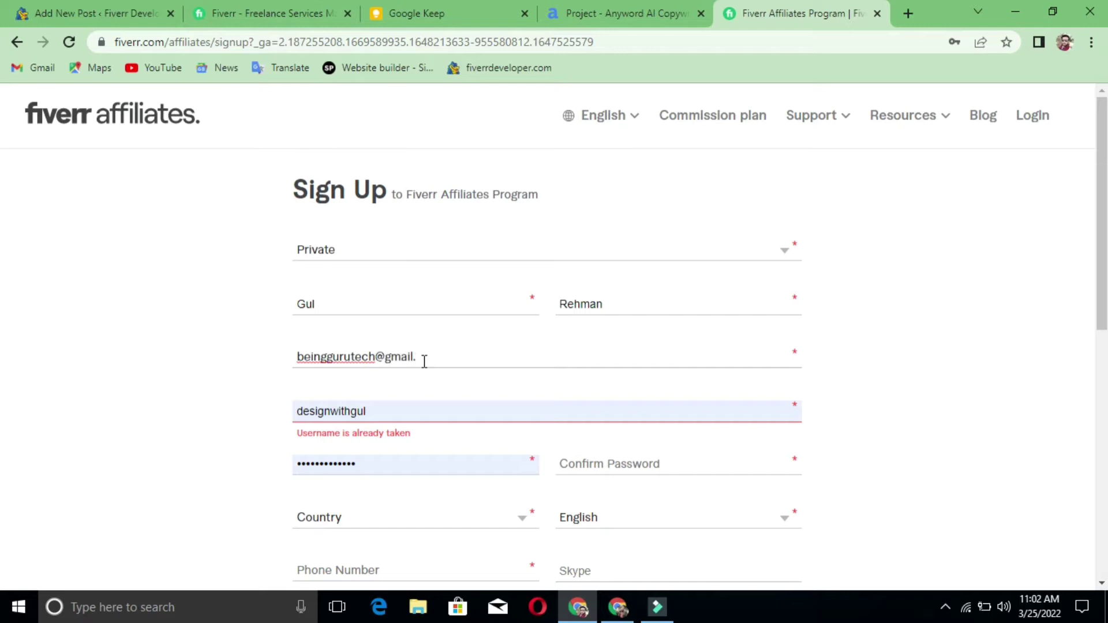
{"action": "left_click_drag", "start_coordinate": [369, 412], "coordinate": [281, 422]}
- Replace the autofilled username with a new one and begin a password entry
{"action": "left_click", "coordinate": [281, 422]}
{"action": "double_click", "coordinate": [443, 411]}
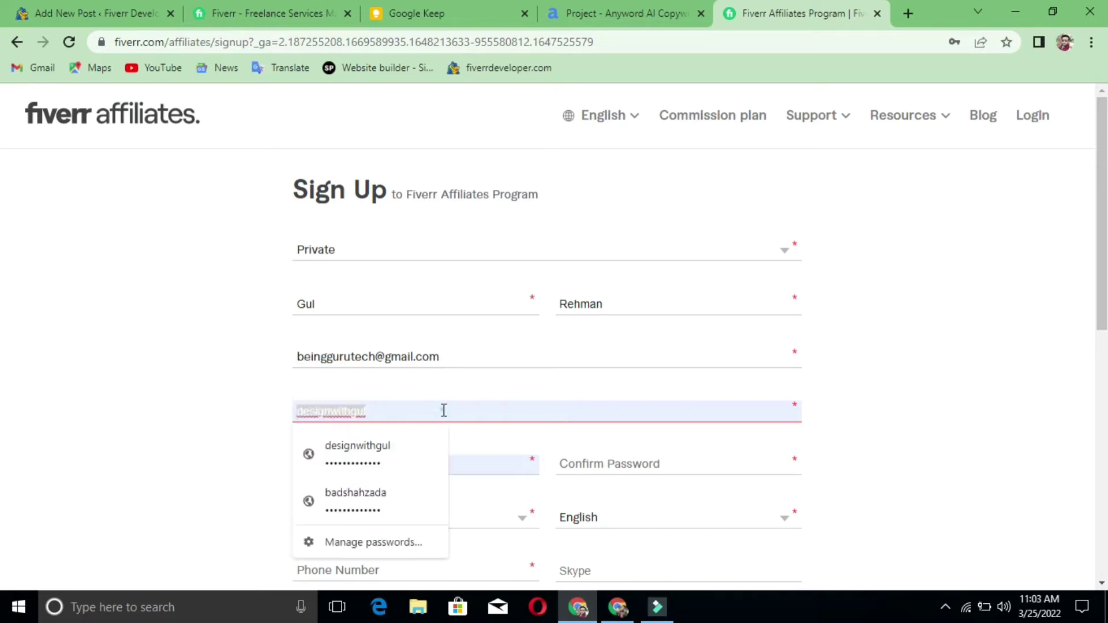
{"action": "type", "text": "be"}
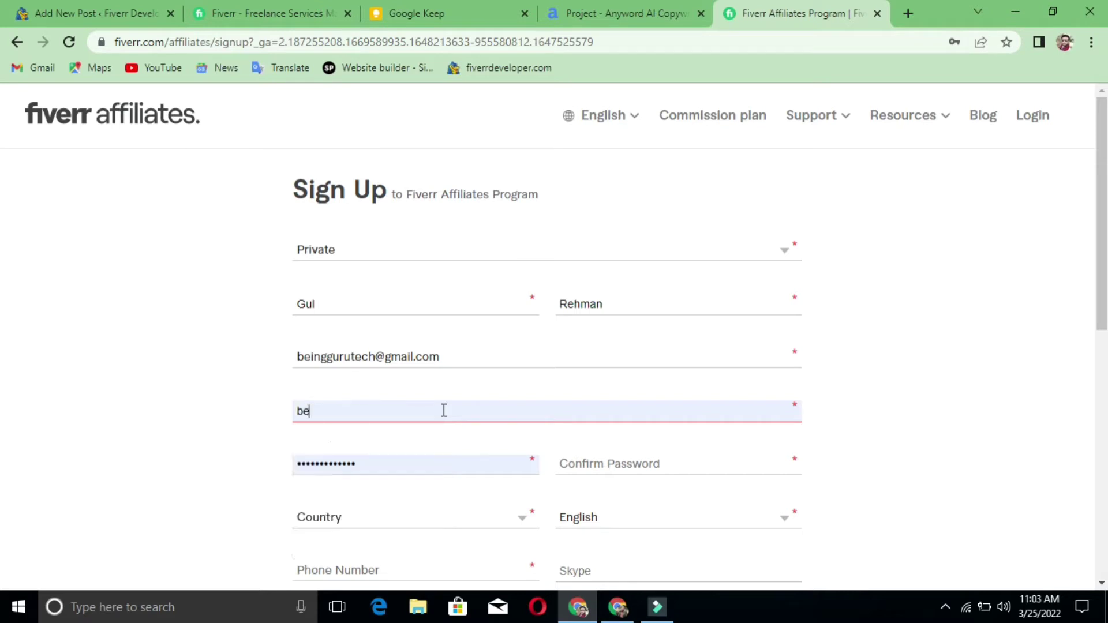
{"action": "type", "text": "ing"}
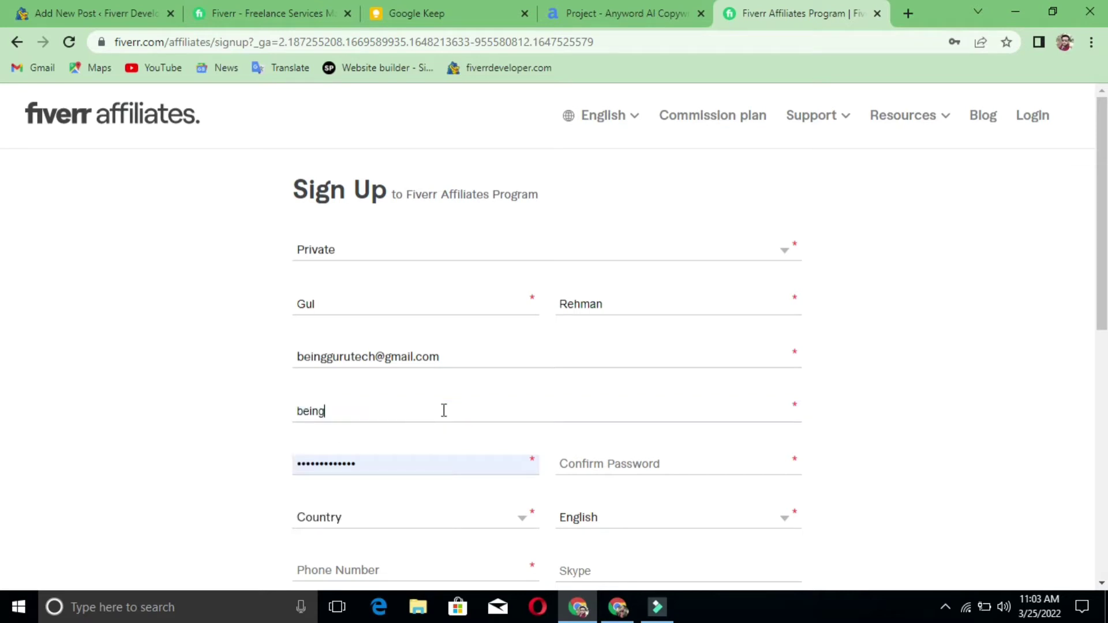
{"action": "type", "text": "guru"}
{"action": "left_click", "coordinate": [435, 454]}
{"action": "left_click", "coordinate": [428, 463]}
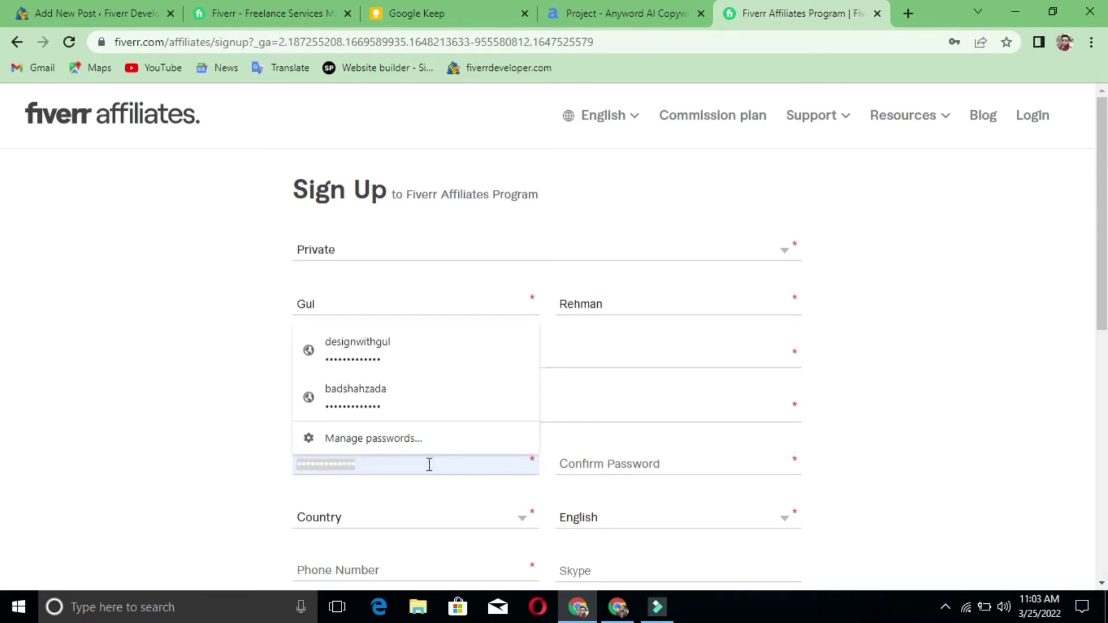
{"action": "type", "text": "be"}
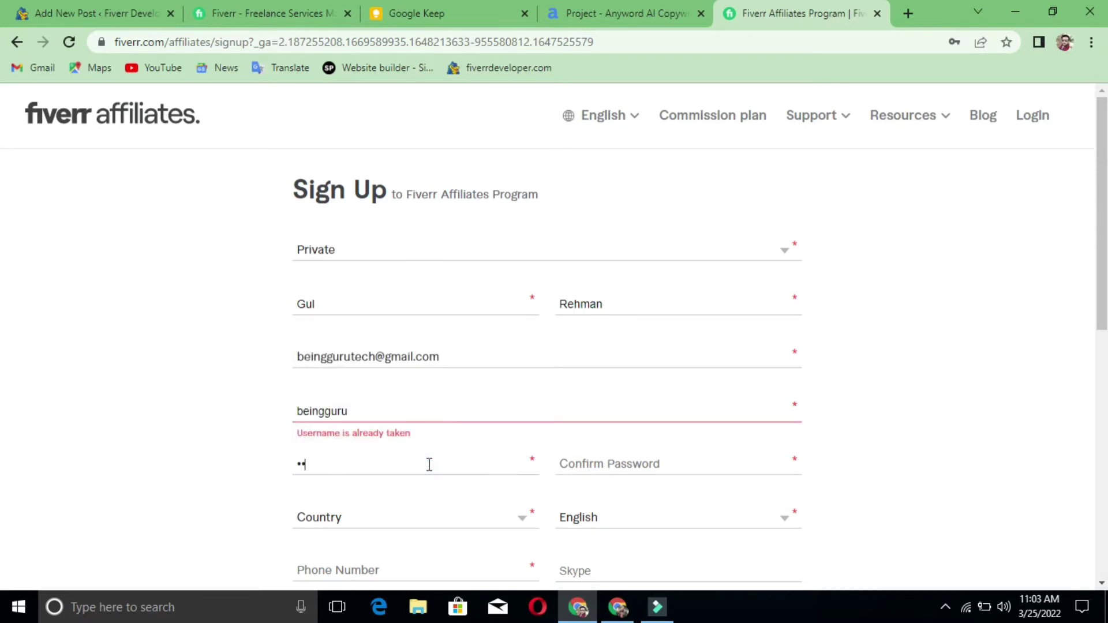
{"action": "key", "text": "BackSpace"}
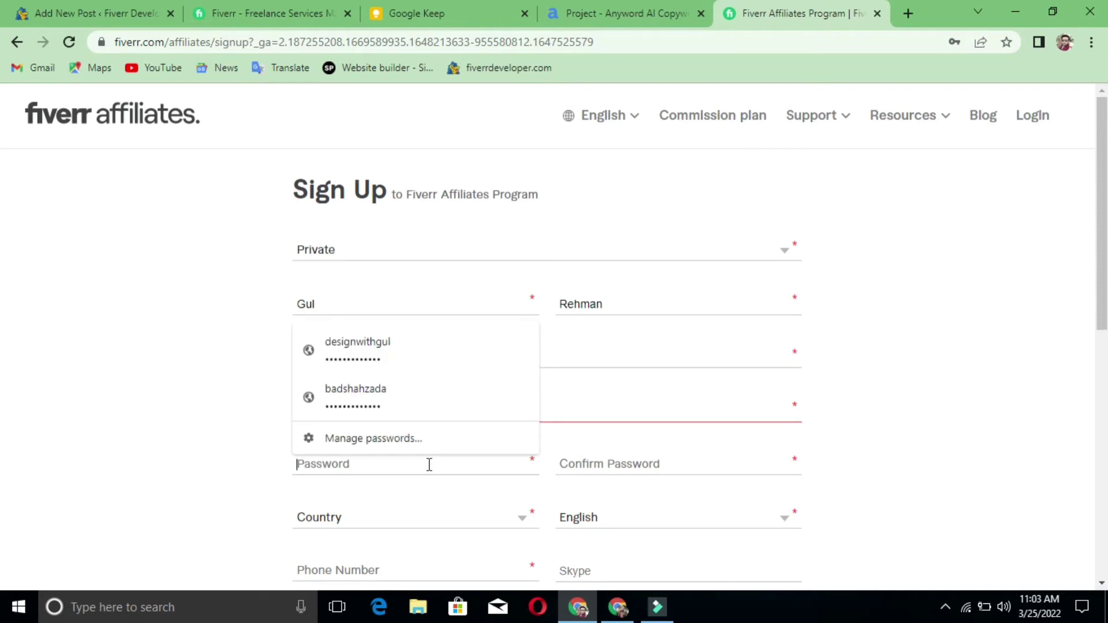
- Retype the still-taken username as a capitalised variant
{"action": "left_click", "coordinate": [550, 410]}
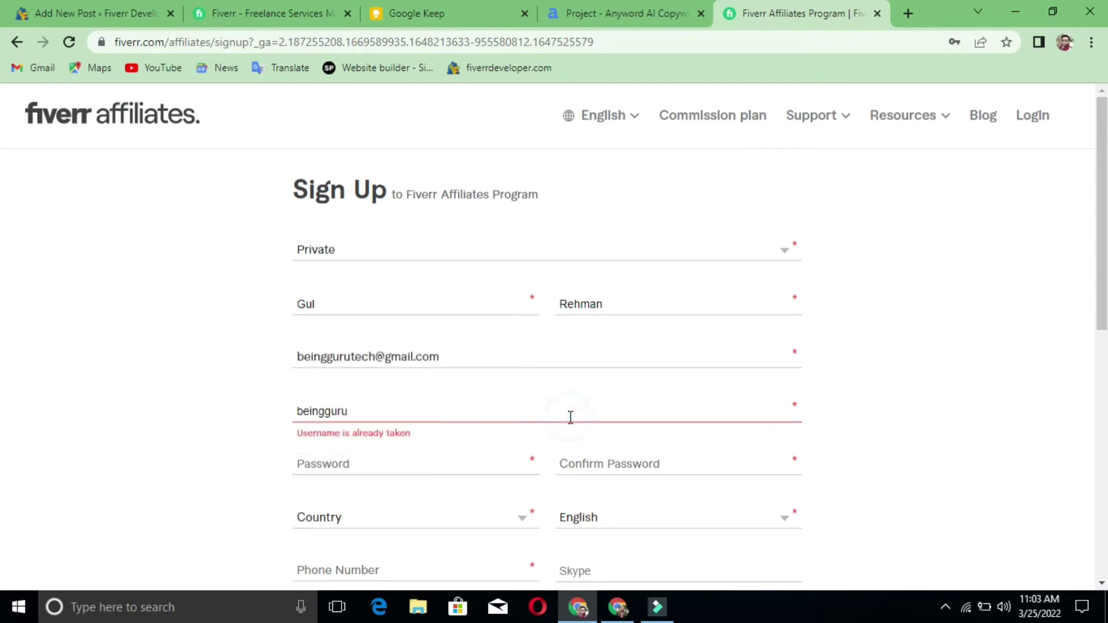
{"action": "double_click", "coordinate": [570, 417]}
{"action": "type", "text": "h"}
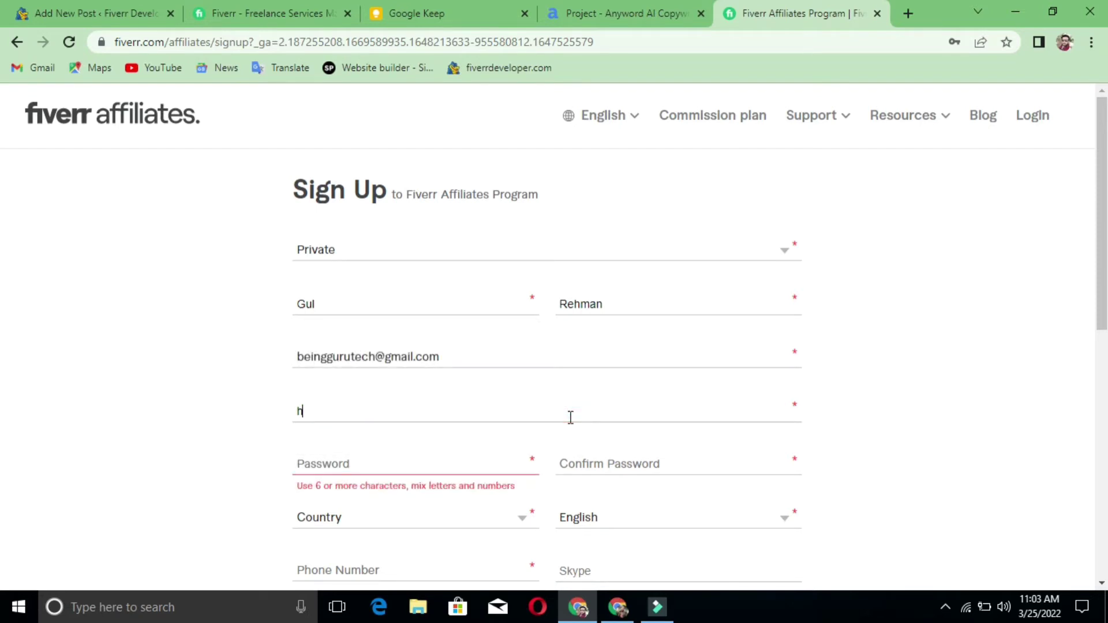
{"action": "key", "text": "BackSpace"}
{"action": "type", "text": "B"}
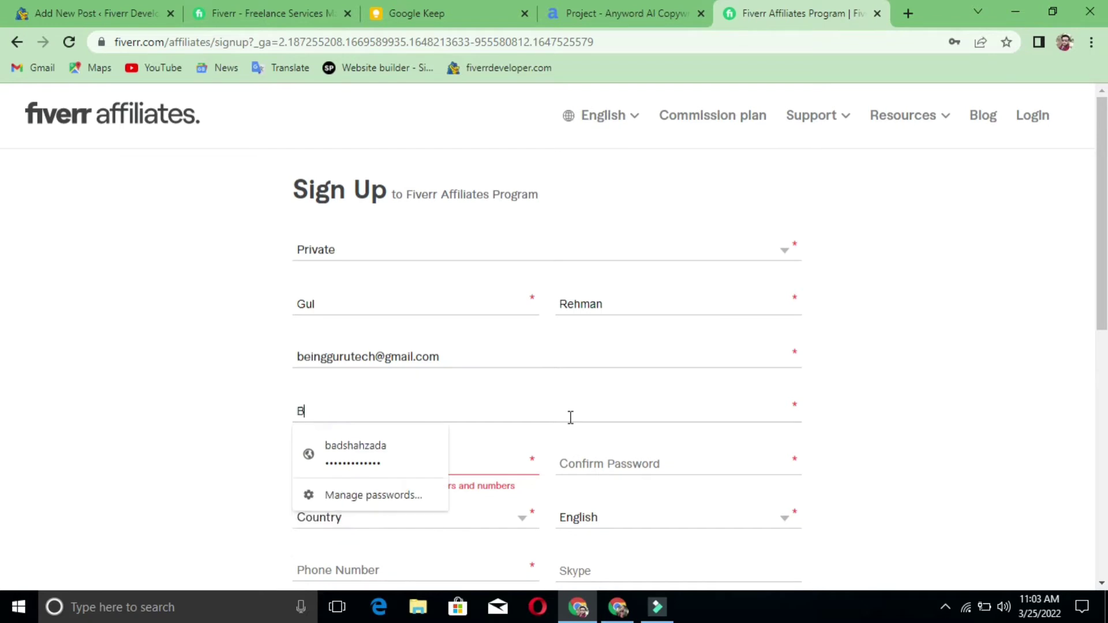
{"action": "type", "text": "eingguru"}
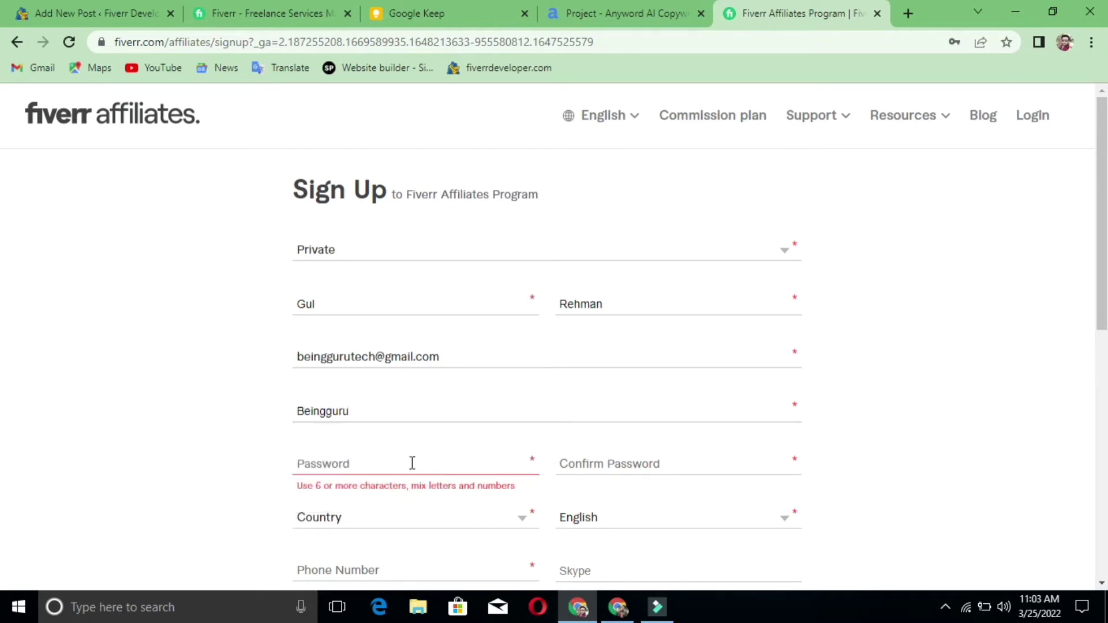
- Enter the account password in both Password and Confirm Password
{"action": "left_click", "coordinate": [412, 464]}
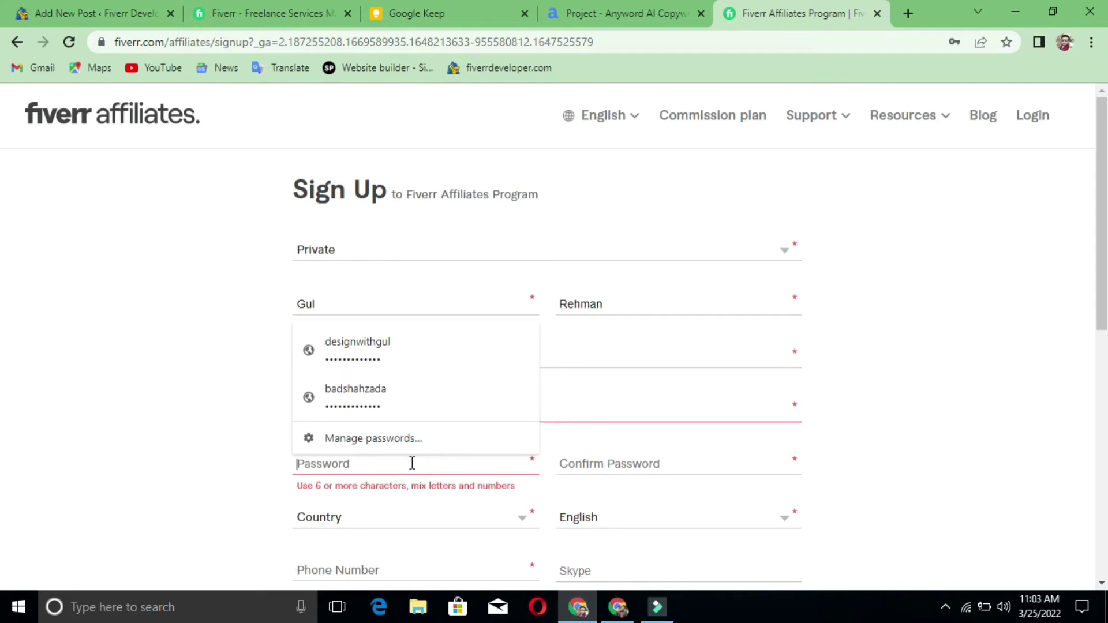
{"action": "type", "text": "•••••"}
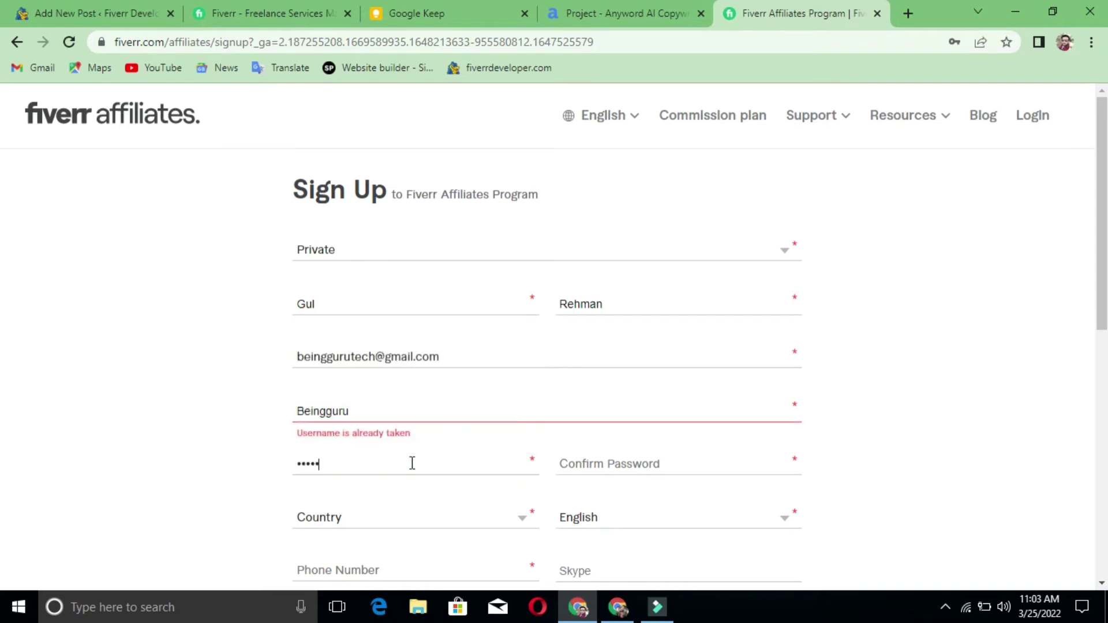
{"action": "type", "text": "••••••••"}
{"action": "left_click", "coordinate": [641, 461]}
{"action": "type", "text": "•"}
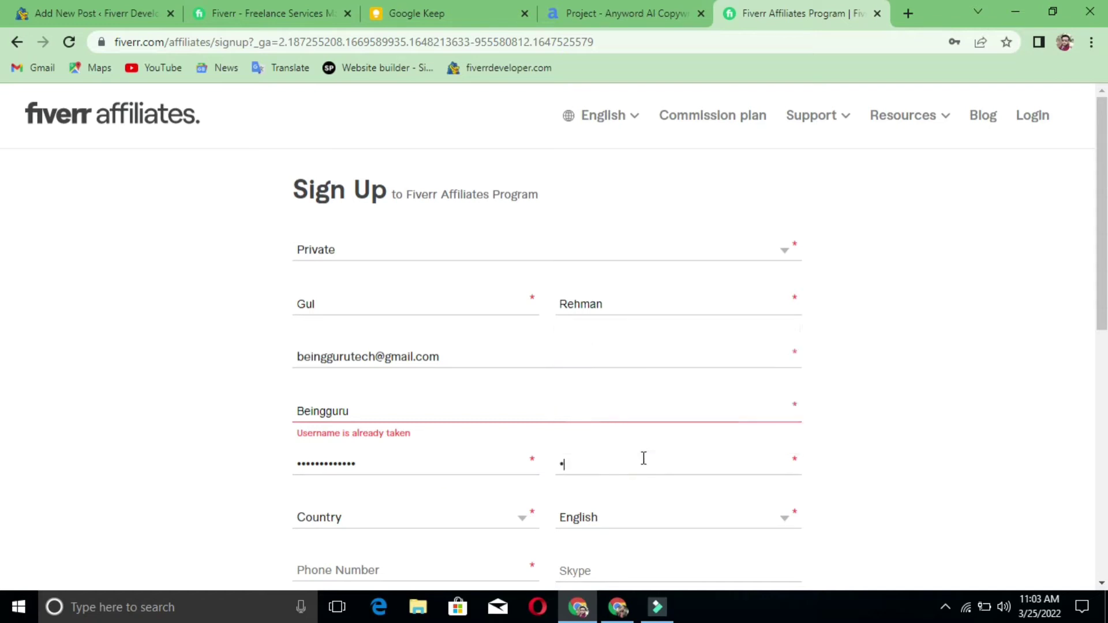
{"action": "type", "text": "••••••••••••"}
- Set the Country to Pakistan
{"action": "scroll", "coordinate": [643, 458], "scroll_direction": "down", "scroll_amount": 4}
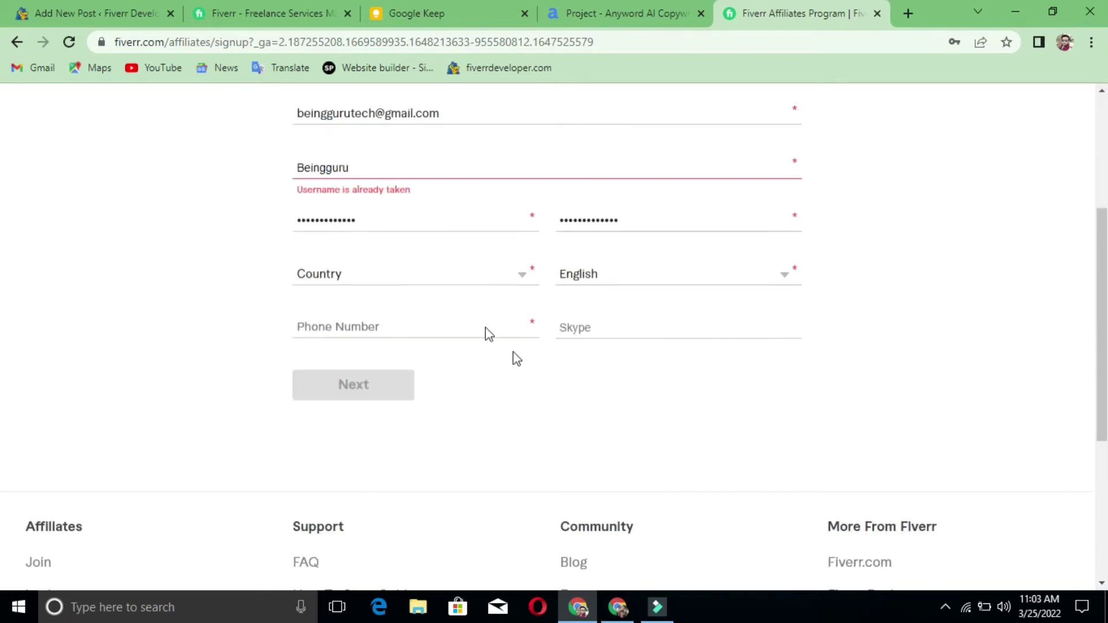
{"action": "left_click", "coordinate": [510, 271]}
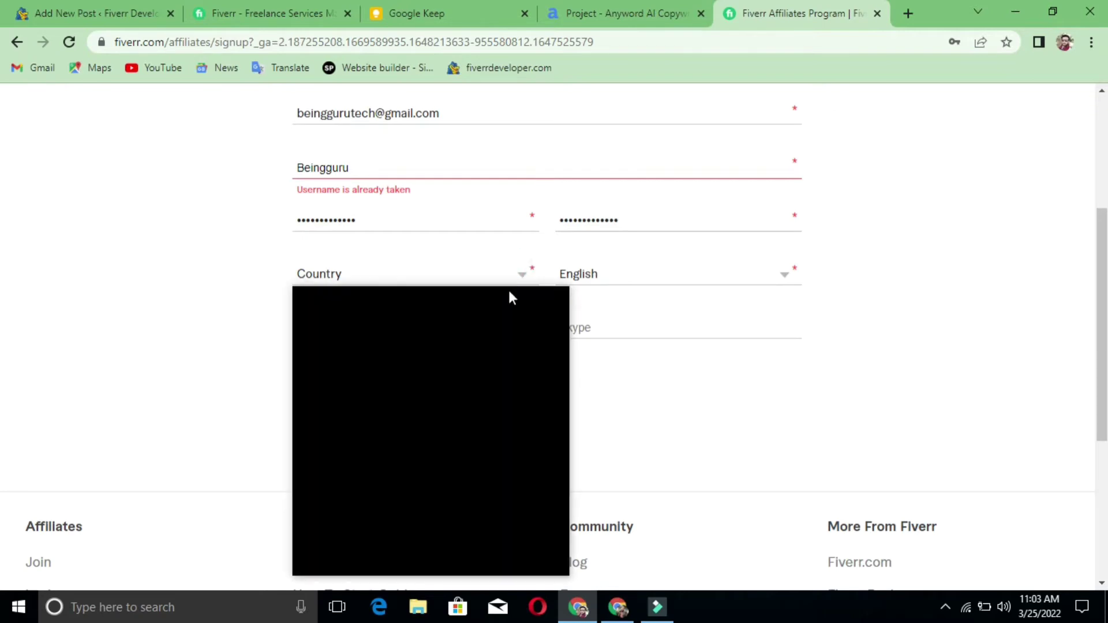
{"action": "scroll", "coordinate": [496, 414], "scroll_direction": "down", "scroll_amount": 20}
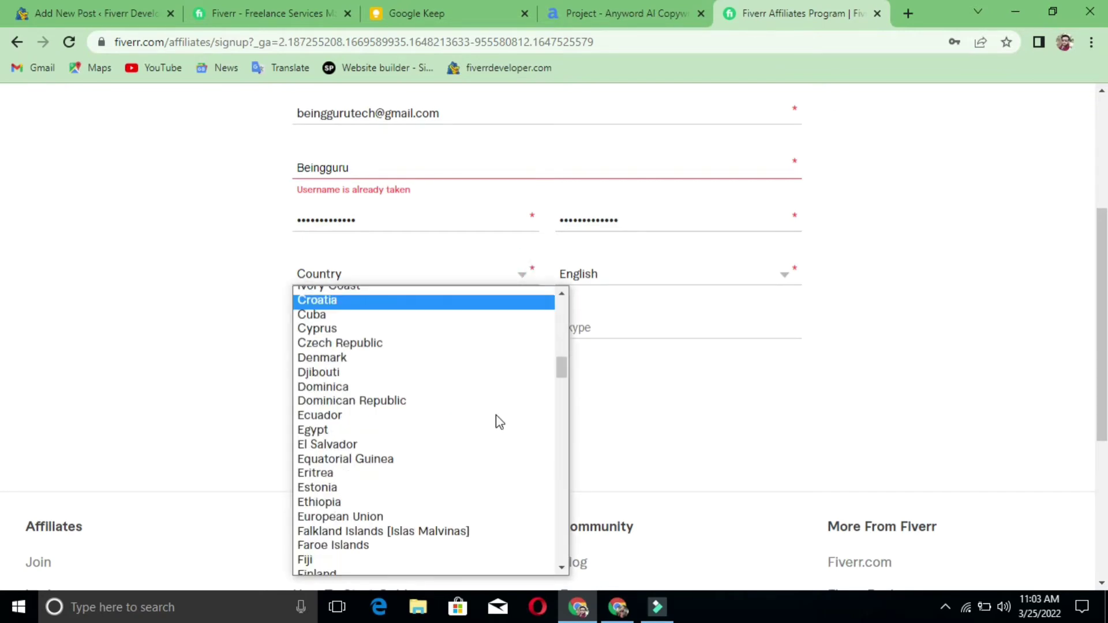
{"action": "scroll", "coordinate": [497, 414], "scroll_direction": "up", "scroll_amount": 20}
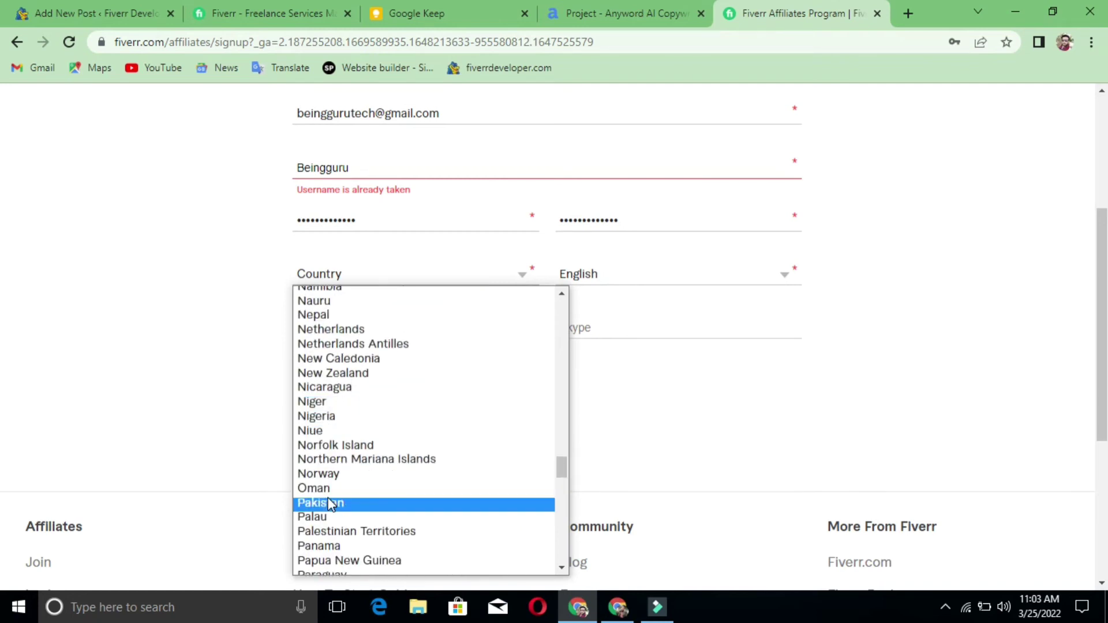
{"action": "left_click", "coordinate": [324, 501]}
- Bring up the language dropdown's options
{"action": "left_click", "coordinate": [656, 275]}
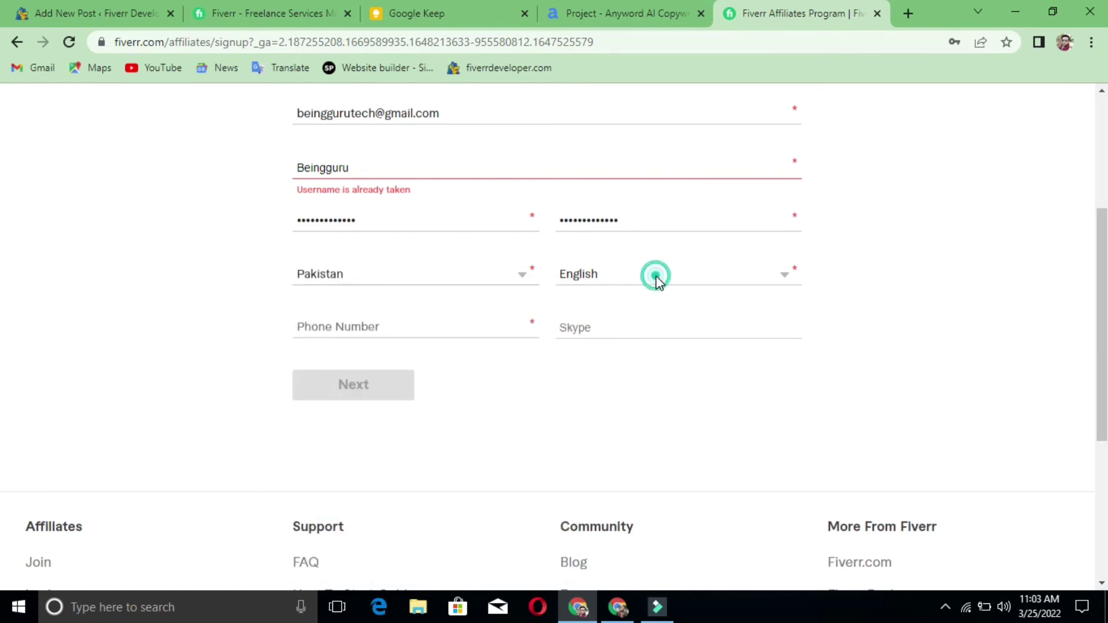
{"action": "left_click", "coordinate": [655, 276]}
{"action": "left_click", "coordinate": [659, 283]}
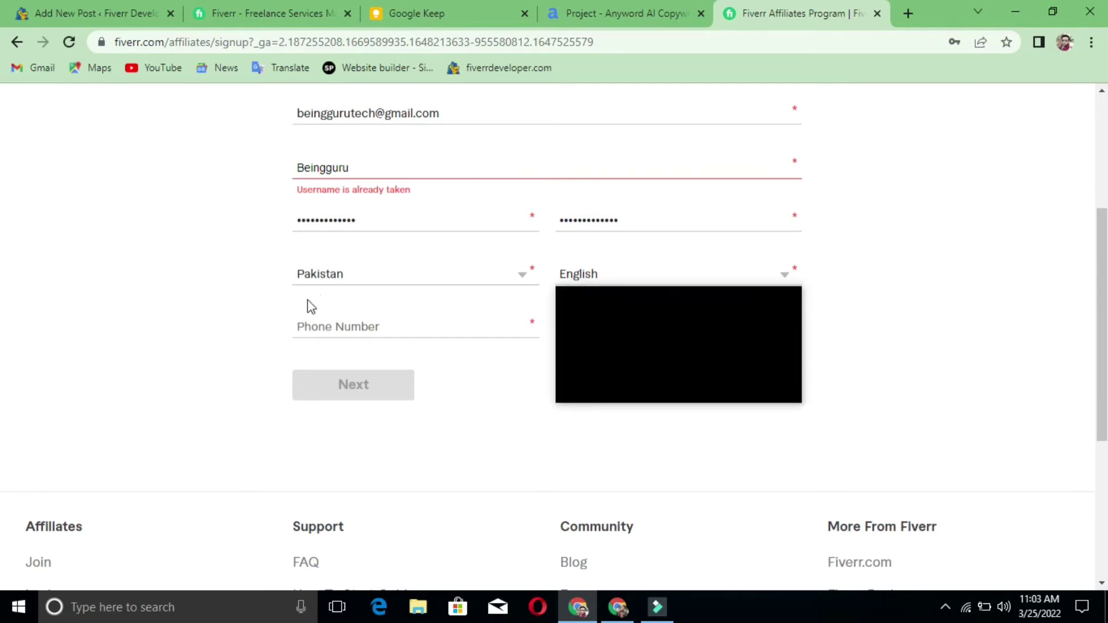
- Keep English as the language, enter the phone number, and continue with Next
{"action": "left_click", "coordinate": [600, 326]}
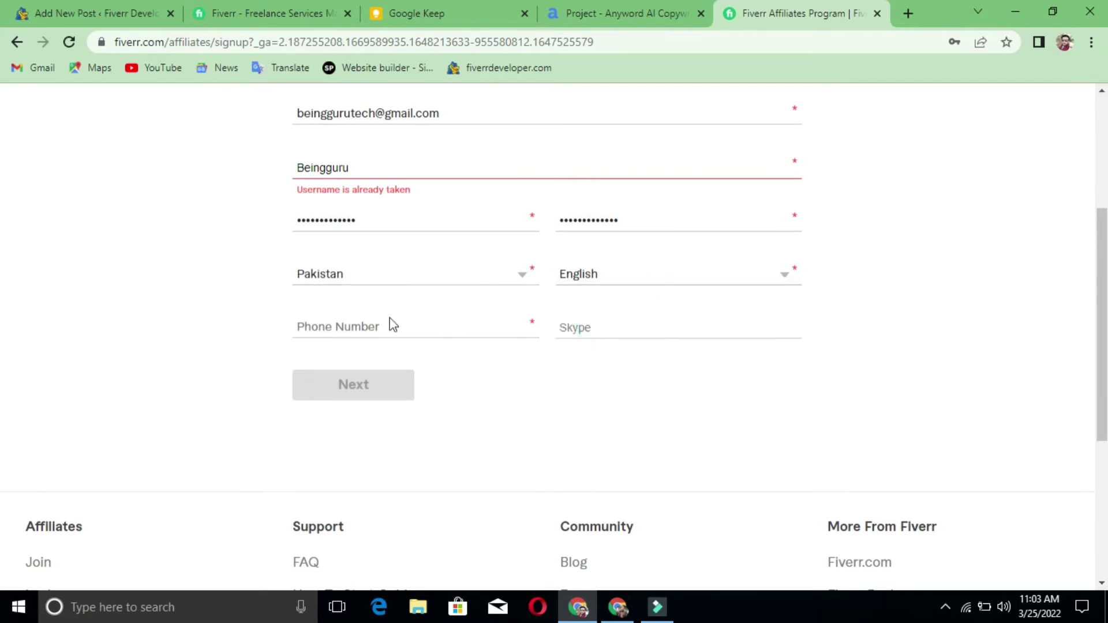
{"action": "left_click", "coordinate": [375, 331]}
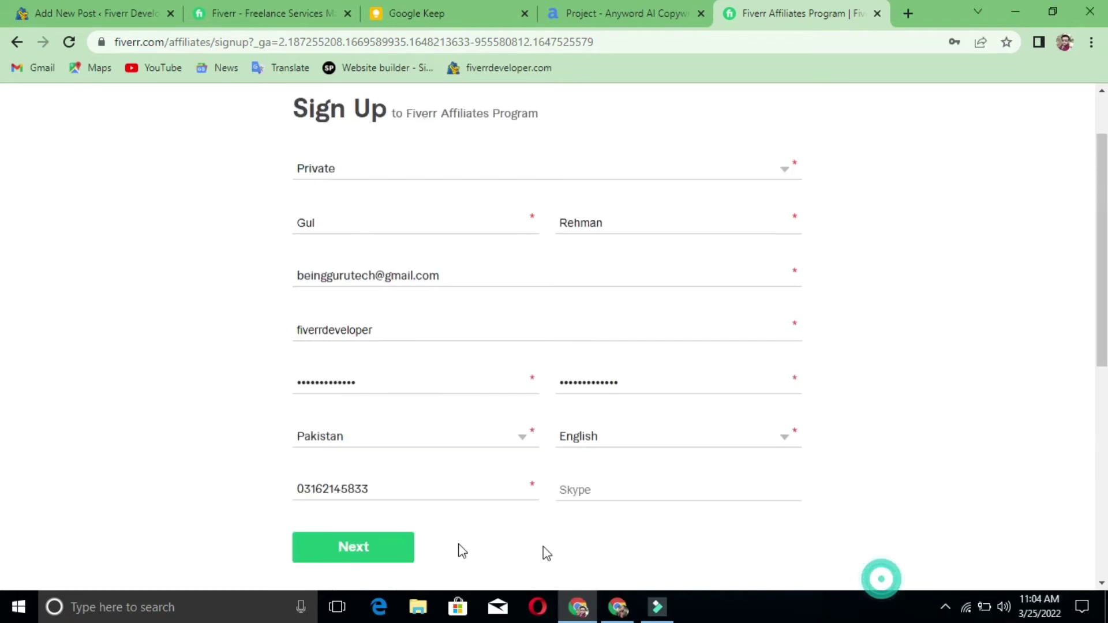
{"action": "left_click", "coordinate": [337, 560]}
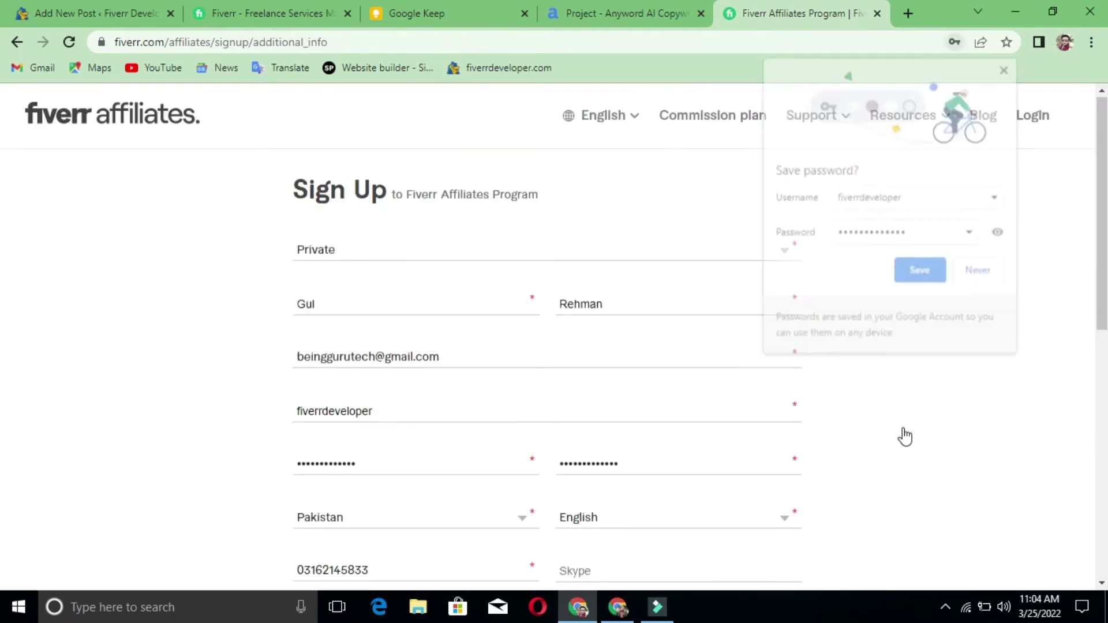
- Save the login in Chrome and tick Content Sites, Youtube / Twitch, Blogs, Linkedin and Facebook
{"action": "left_click", "coordinate": [909, 264]}
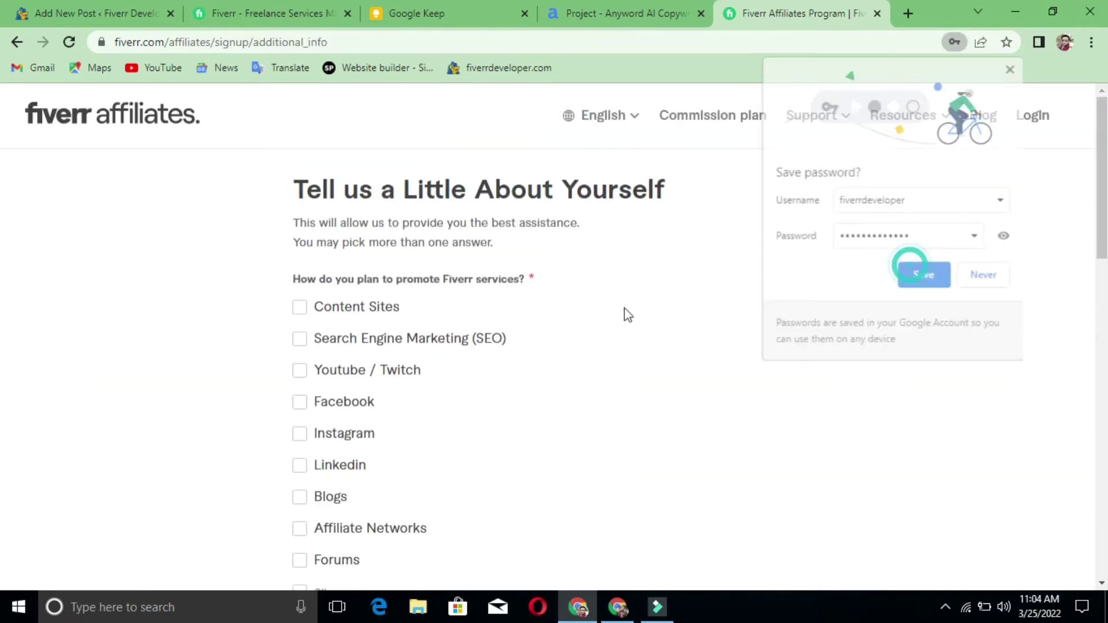
{"action": "scroll", "coordinate": [666, 233], "scroll_direction": "down", "scroll_amount": 1}
{"action": "scroll", "coordinate": [462, 236], "scroll_direction": "down", "scroll_amount": 1}
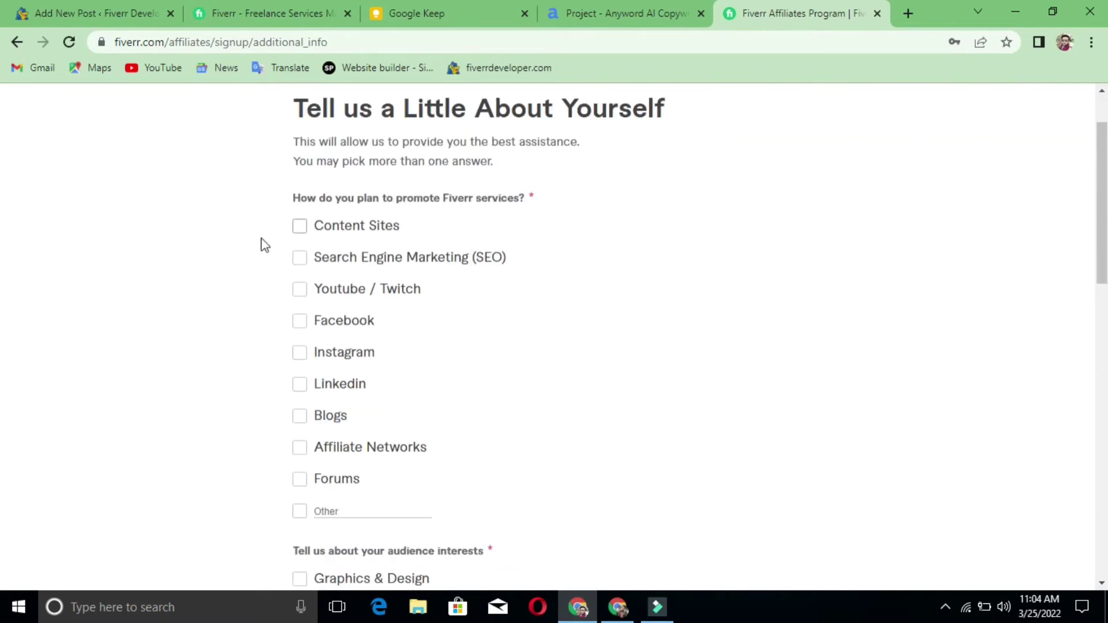
{"action": "left_click", "coordinate": [300, 226]}
{"action": "left_click", "coordinate": [298, 300]}
{"action": "left_click", "coordinate": [296, 418]}
{"action": "left_click", "coordinate": [300, 388]}
{"action": "left_click", "coordinate": [299, 324]}
- Tick Graphics & Design, All Fiverr Services and Business as audience interests
{"action": "scroll", "coordinate": [304, 460], "scroll_direction": "down", "scroll_amount": 4}
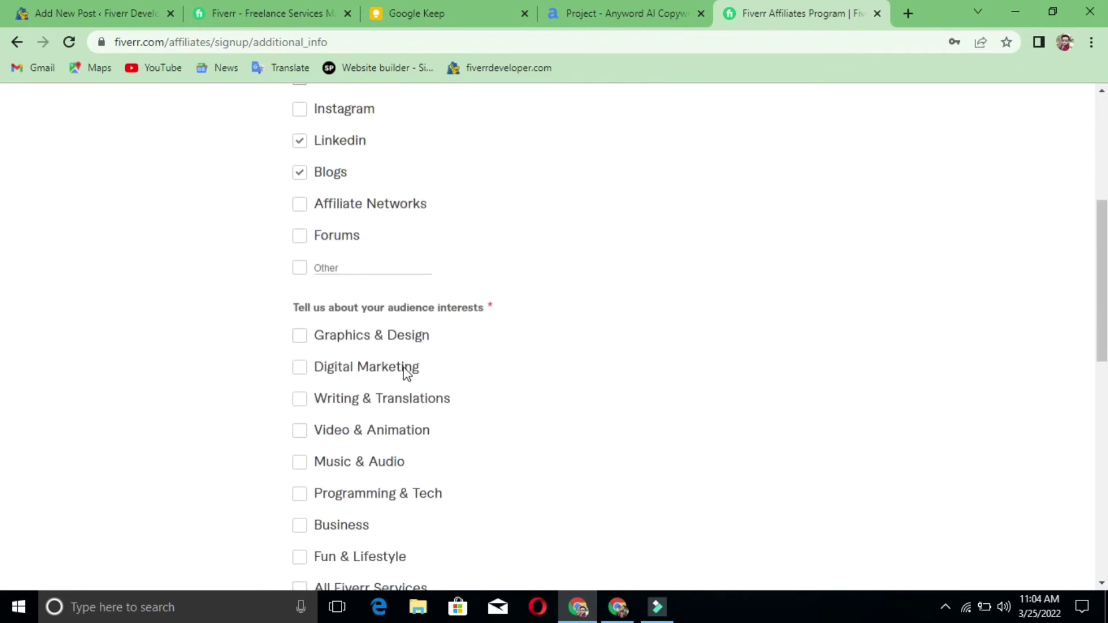
{"action": "scroll", "coordinate": [403, 371], "scroll_direction": "down", "scroll_amount": 1}
{"action": "scroll", "coordinate": [403, 371], "scroll_direction": "down", "scroll_amount": 1}
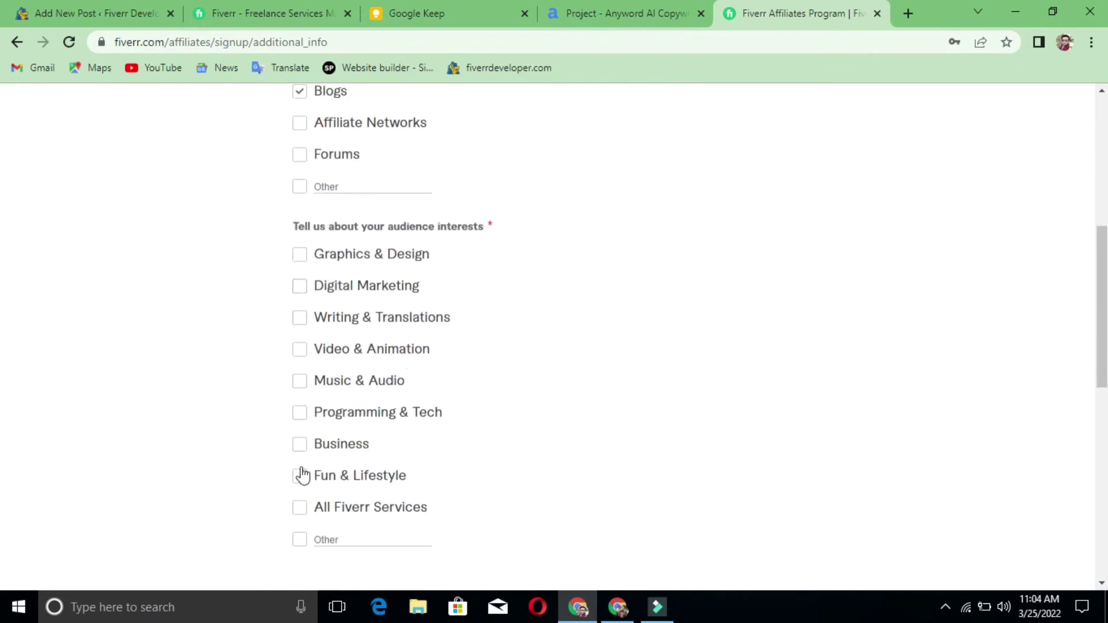
{"action": "left_click", "coordinate": [300, 254]}
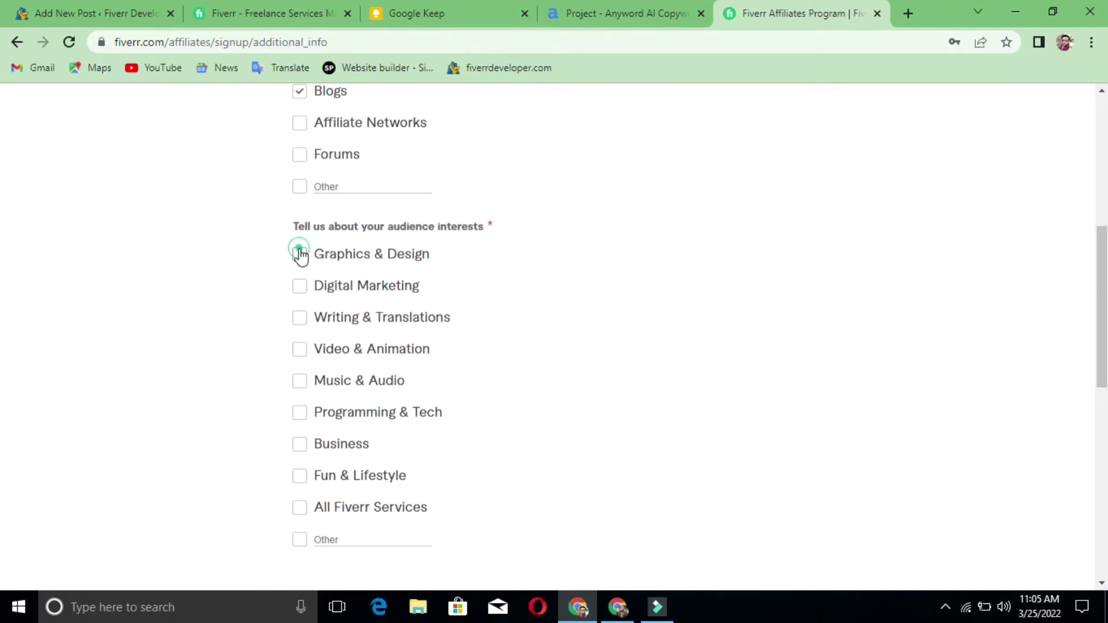
{"action": "left_click", "coordinate": [301, 509]}
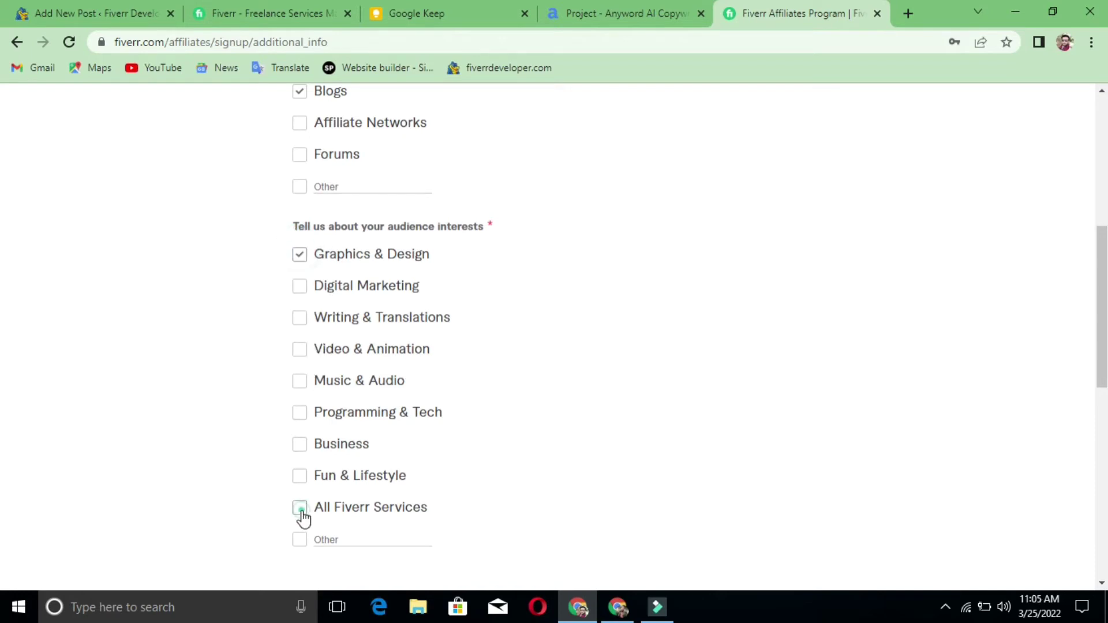
{"action": "left_click", "coordinate": [300, 446]}
- Agree to the Terms & Conditions and Privacy Policy and submit with Register Now
{"action": "scroll", "coordinate": [306, 424], "scroll_direction": "down", "scroll_amount": 5}
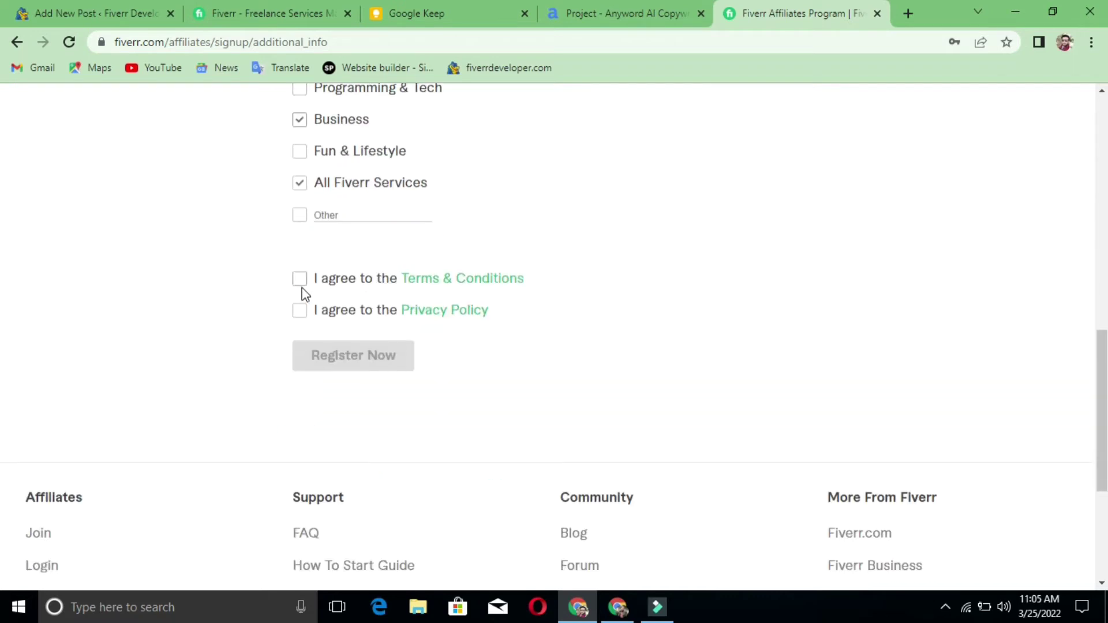
{"action": "left_click", "coordinate": [300, 281]}
{"action": "left_click", "coordinate": [301, 312]}
{"action": "left_click", "coordinate": [297, 313]}
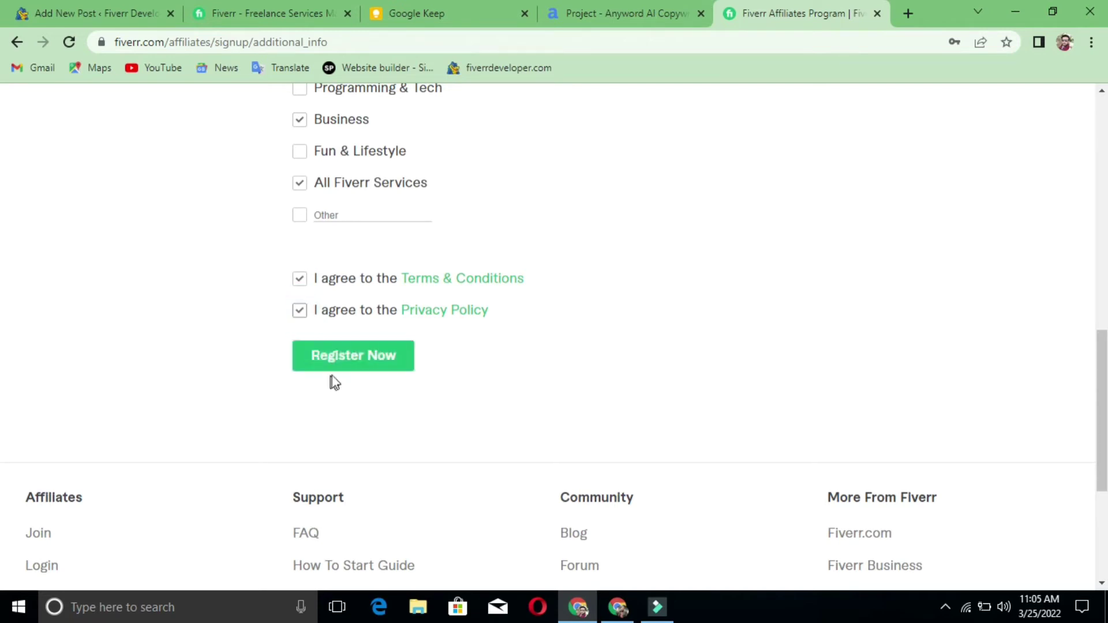
{"action": "left_click", "coordinate": [352, 367]}
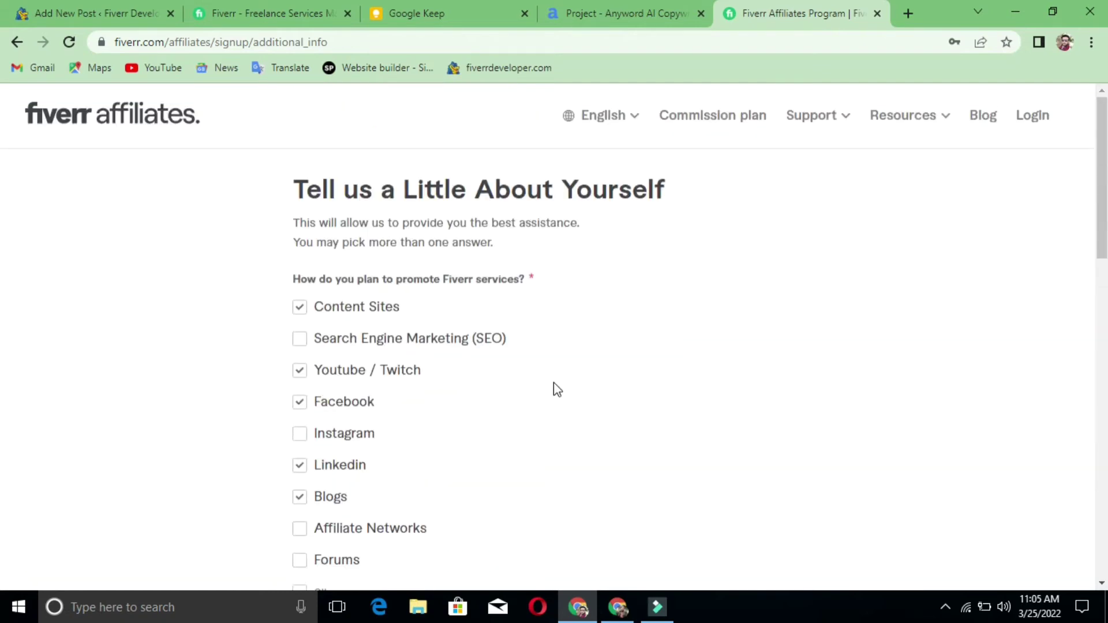
{"action": "scroll", "coordinate": [565, 382], "scroll_direction": "down", "scroll_amount": 20}
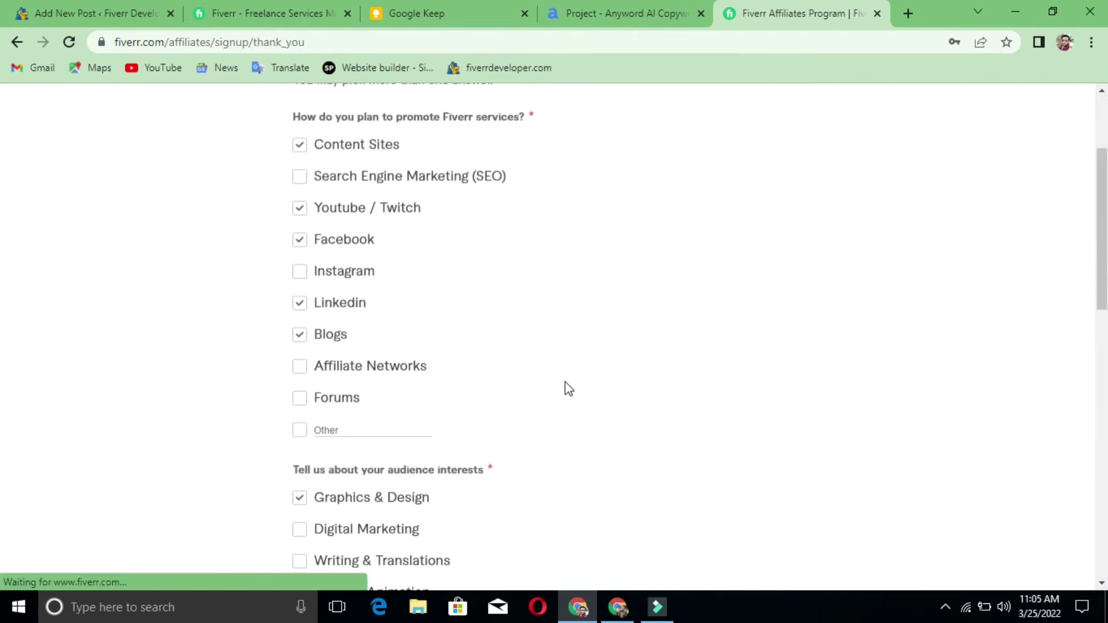
- Read the Congrats confirmation, then continue to the affiliate login page via Start Doing
{"action": "scroll", "coordinate": [565, 382], "scroll_direction": "up", "scroll_amount": 5}
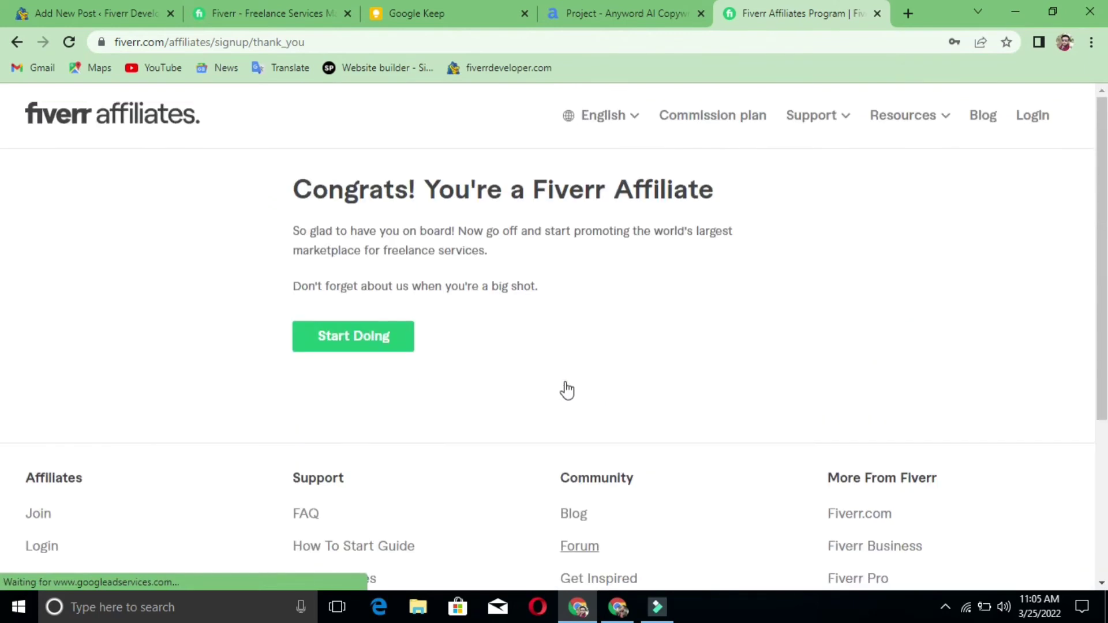
{"action": "left_click_drag", "start_coordinate": [295, 188], "coordinate": [745, 198]}
{"action": "left_click", "coordinate": [745, 196]}
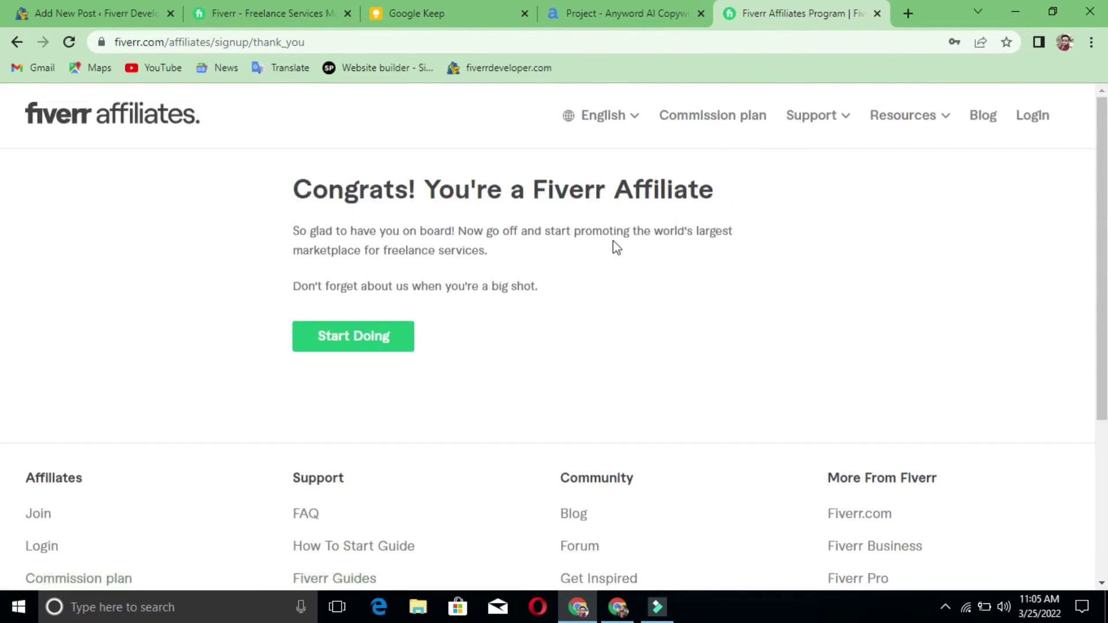
{"action": "left_click_drag", "start_coordinate": [271, 227], "coordinate": [541, 259]}
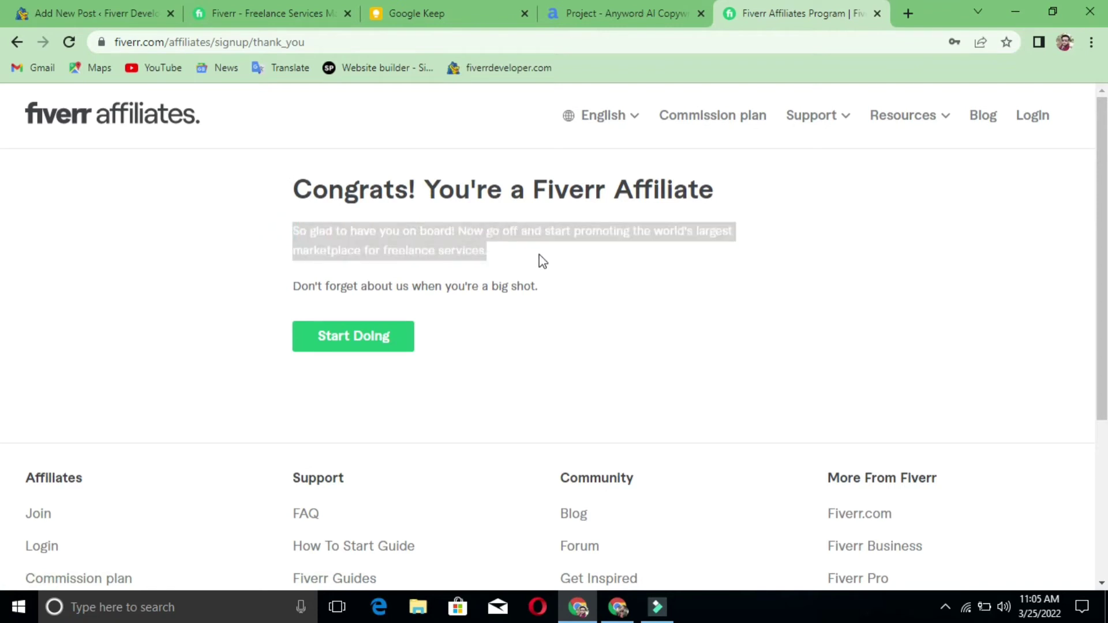
{"action": "left_click", "coordinate": [330, 335]}
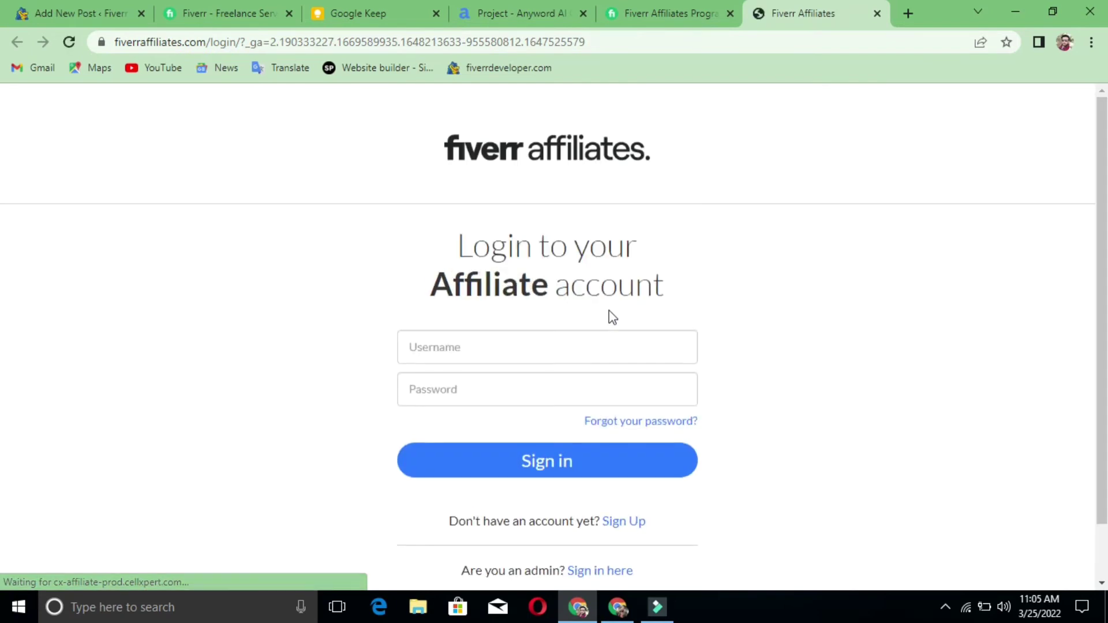
- Sign in with the affiliate account's username and password
{"action": "left_click", "coordinate": [549, 347]}
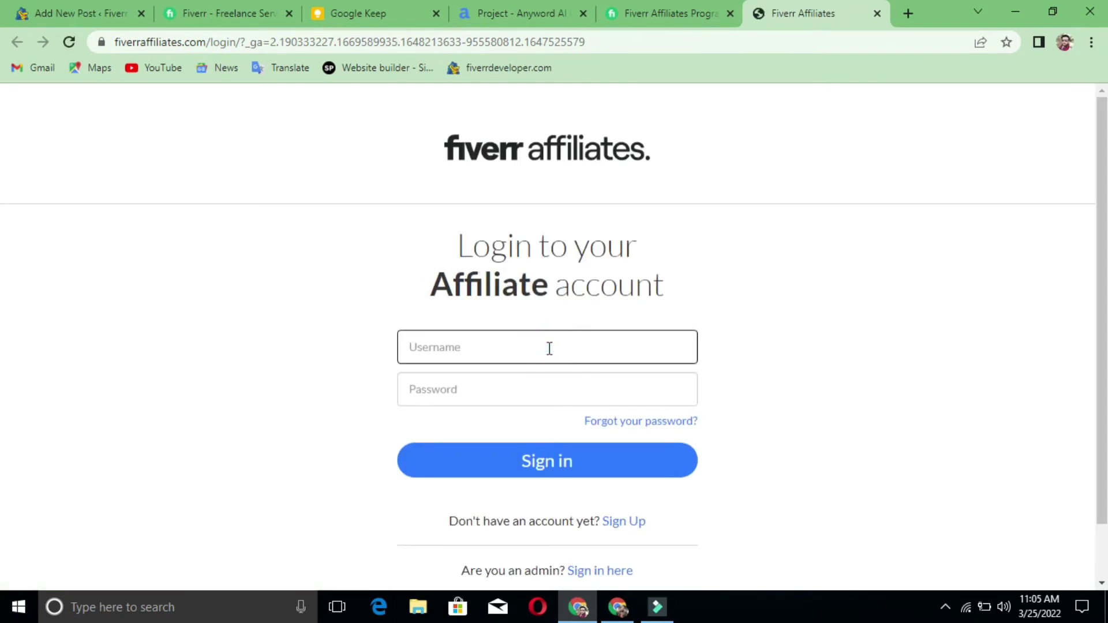
{"action": "left_click", "coordinate": [549, 347]}
{"action": "type", "text": "f"}
{"action": "type", "text": "iverrdeveloper"}
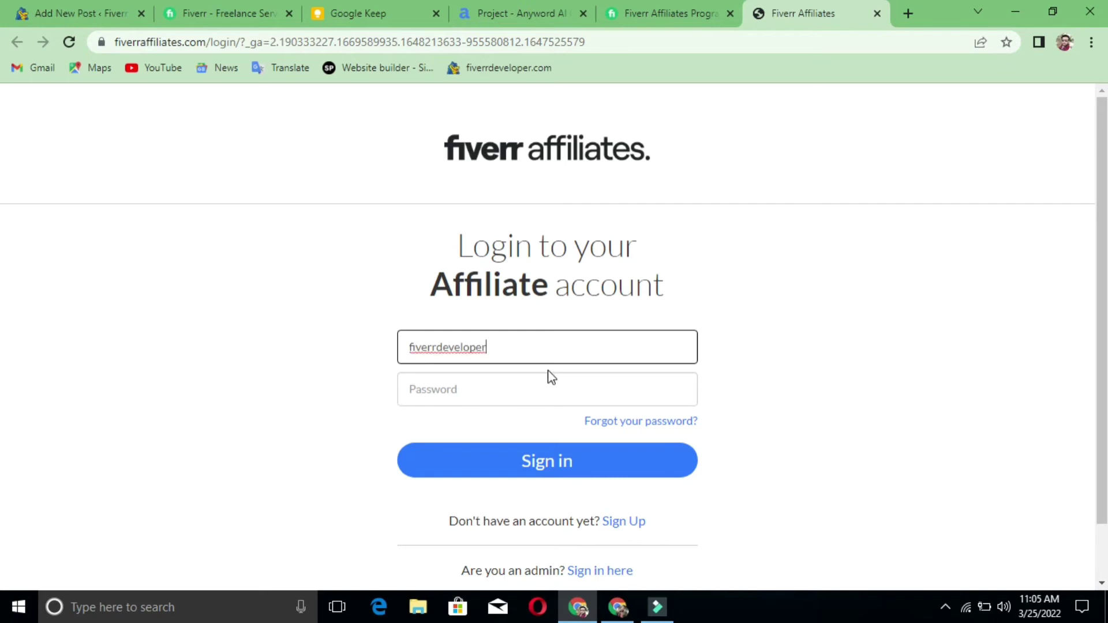
{"action": "left_click", "coordinate": [542, 380]}
{"action": "type", "text": "•"}
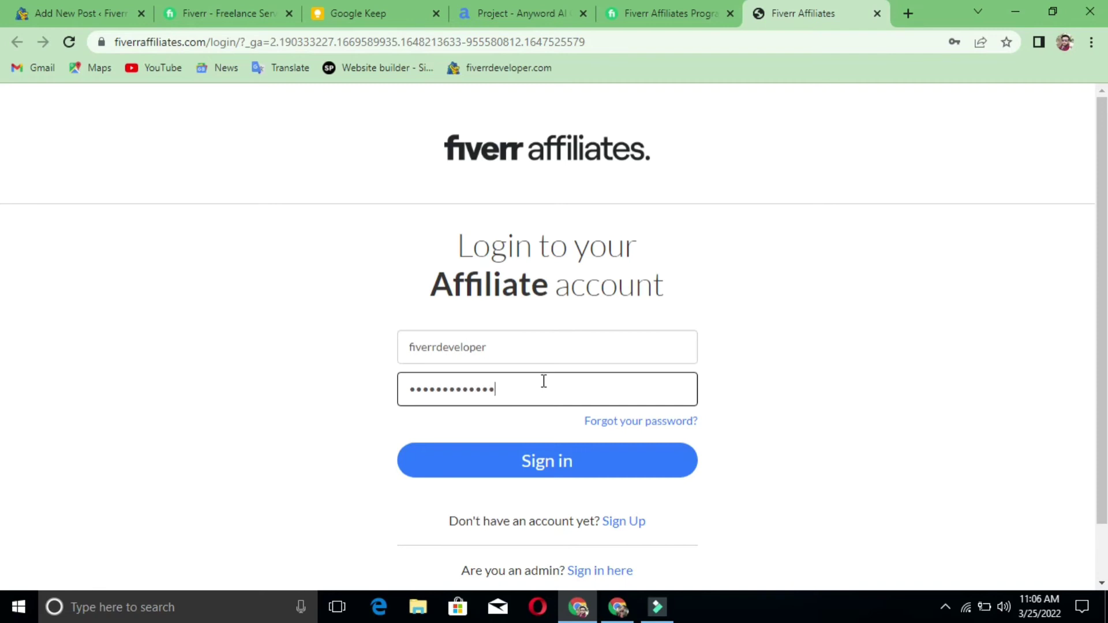
{"action": "left_click", "coordinate": [544, 461]}
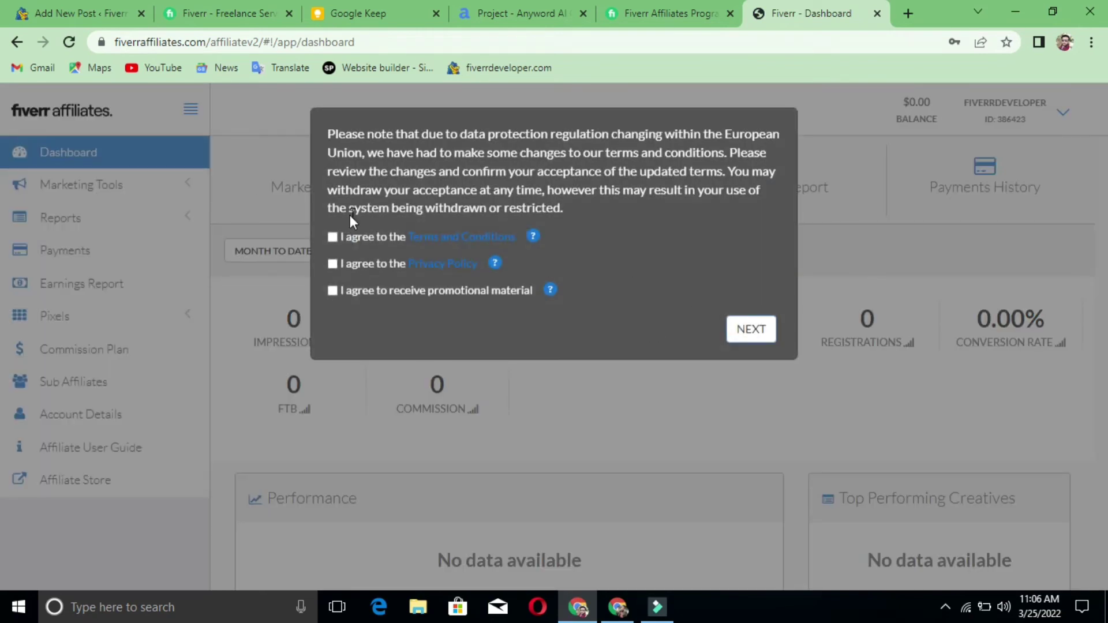
- Accept the updated Terms, Privacy Policy and promotional opt-in, then confirm with NEXT
{"action": "left_click", "coordinate": [332, 237]}
{"action": "left_click", "coordinate": [332, 264]}
{"action": "left_click", "coordinate": [332, 292]}
{"action": "left_click", "coordinate": [750, 340]}
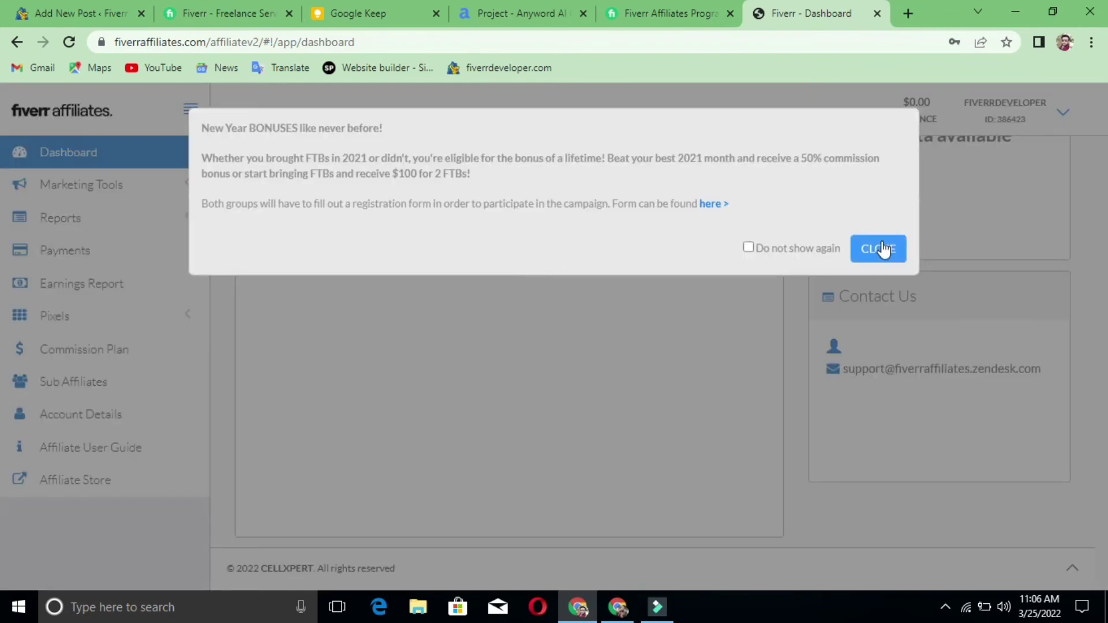
- Close the New Year bonuses popup and expand Marketing Tools in the sidebar
{"action": "left_click", "coordinate": [876, 248]}
{"action": "scroll", "coordinate": [694, 297], "scroll_direction": "up", "scroll_amount": 7}
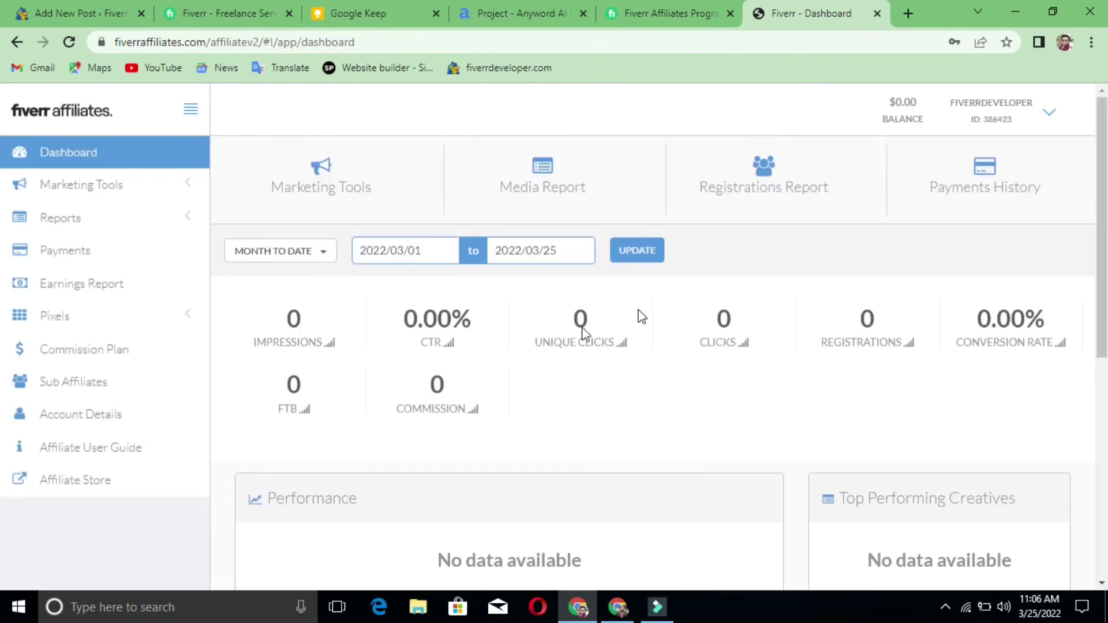
{"action": "left_click", "coordinate": [122, 185]}
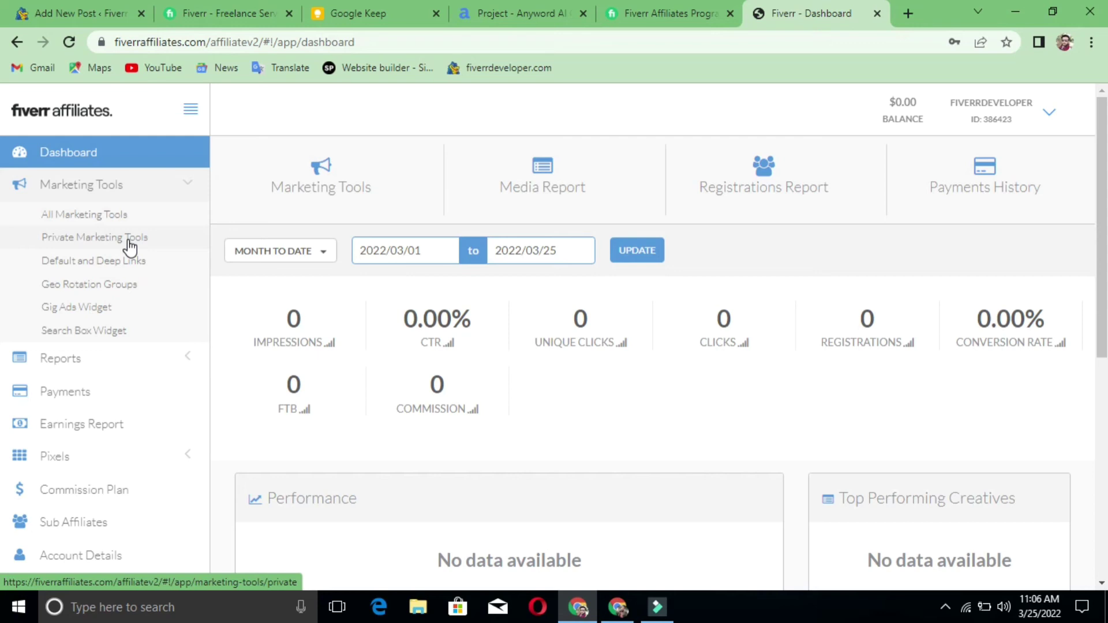
- Start a Gig Ads Widget and choose the Graphics & Design gig category
{"action": "left_click", "coordinate": [125, 310]}
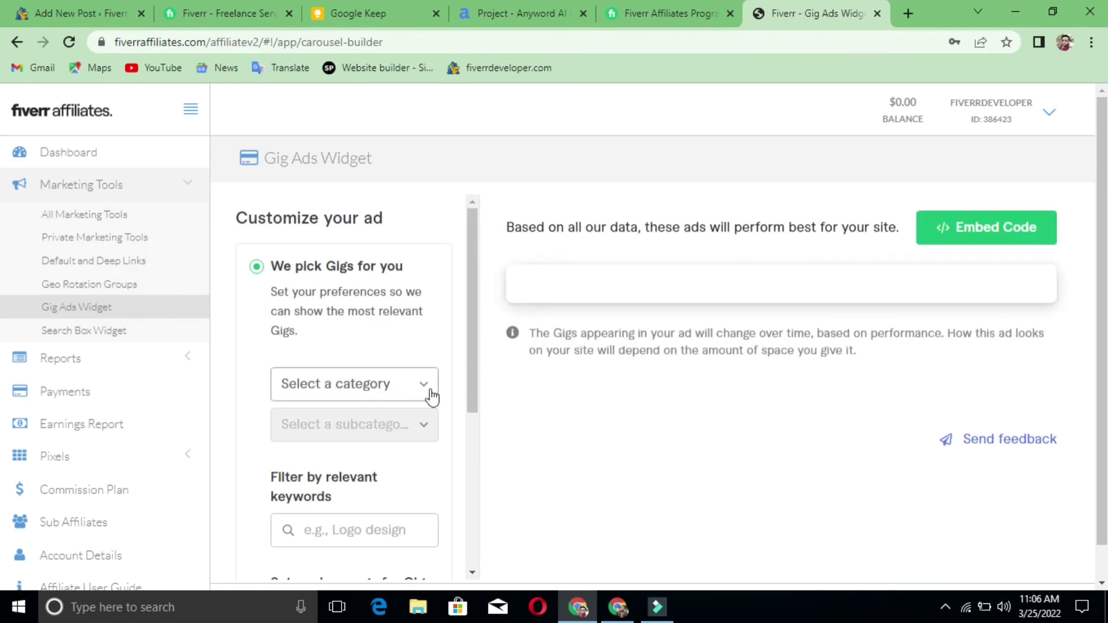
{"action": "scroll", "coordinate": [431, 396], "scroll_direction": "down", "scroll_amount": 3}
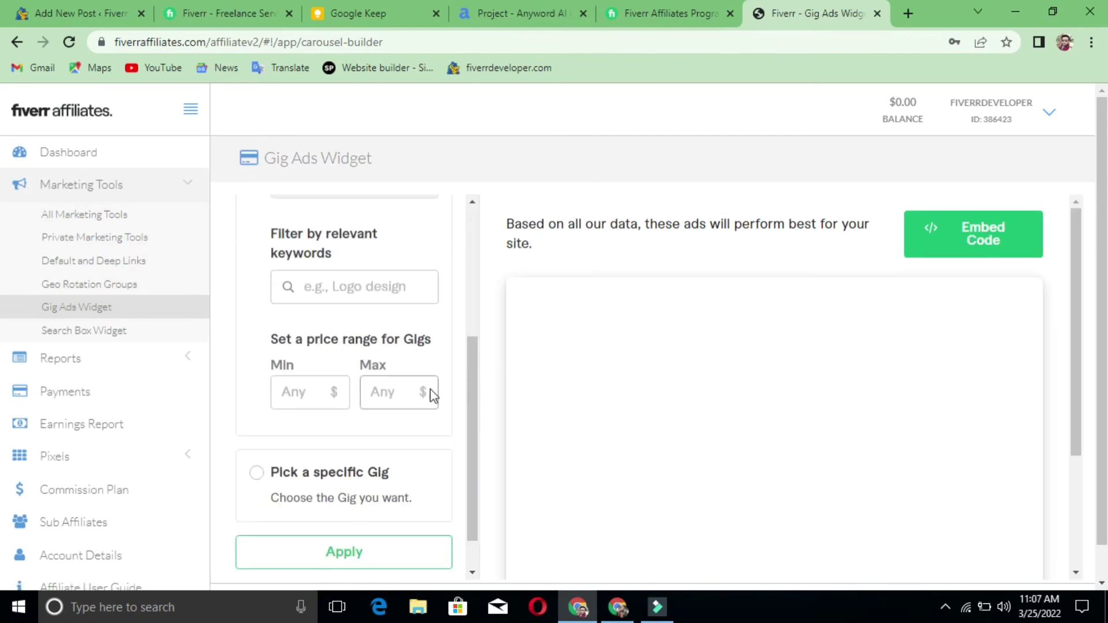
{"action": "scroll", "coordinate": [430, 391], "scroll_direction": "up", "scroll_amount": 1}
{"action": "scroll", "coordinate": [431, 390], "scroll_direction": "up", "scroll_amount": 3}
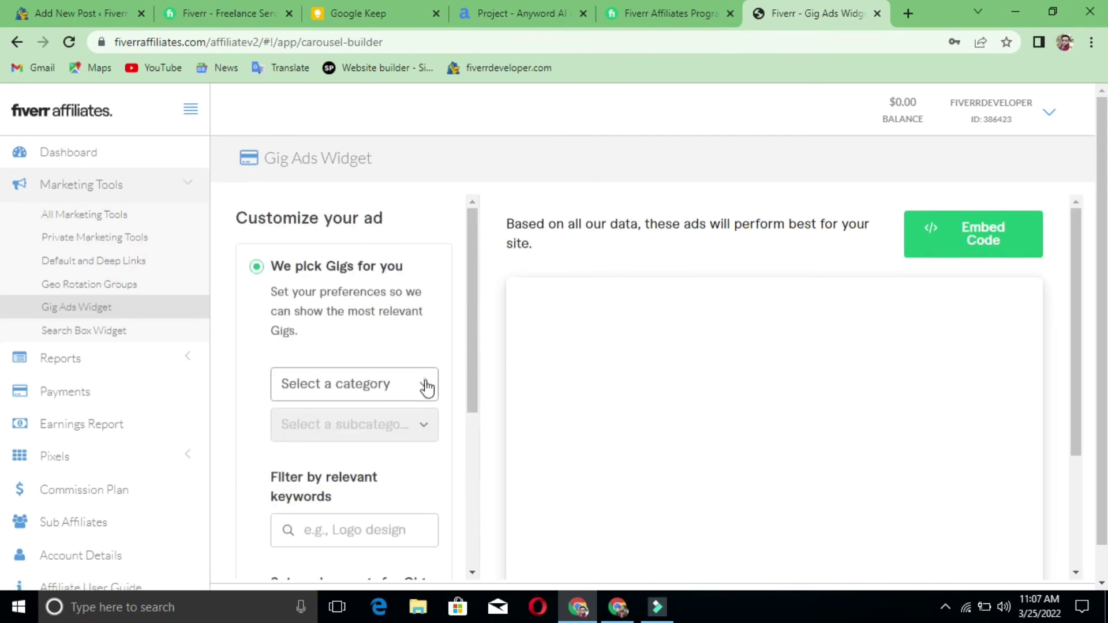
{"action": "left_click", "coordinate": [427, 387]}
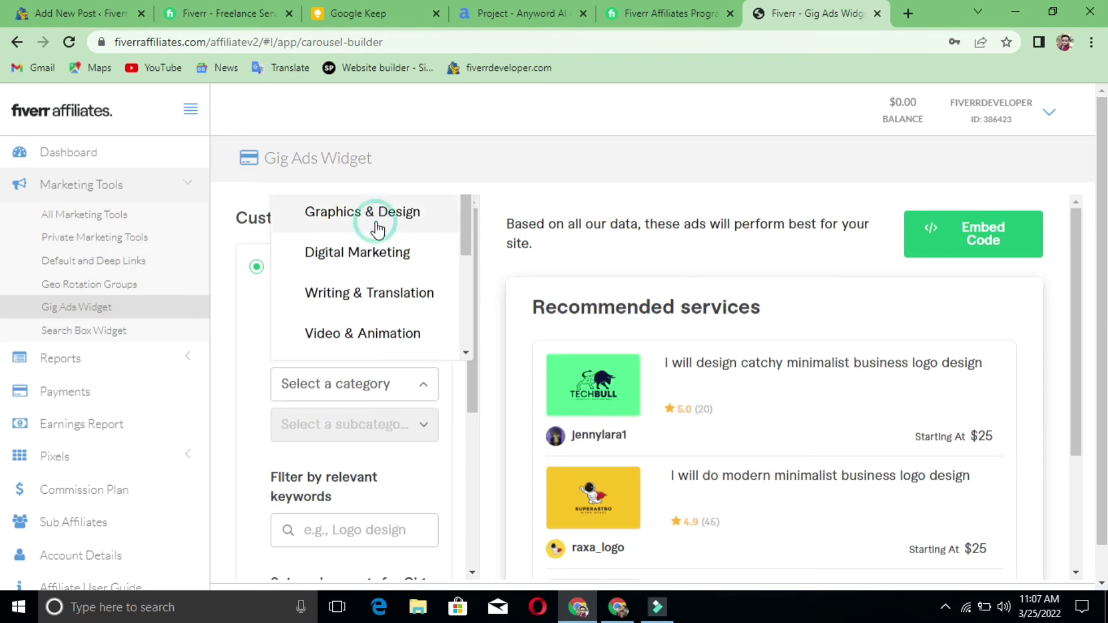
{"action": "left_click", "coordinate": [378, 226]}
{"action": "scroll", "coordinate": [966, 411], "scroll_direction": "down", "scroll_amount": 3}
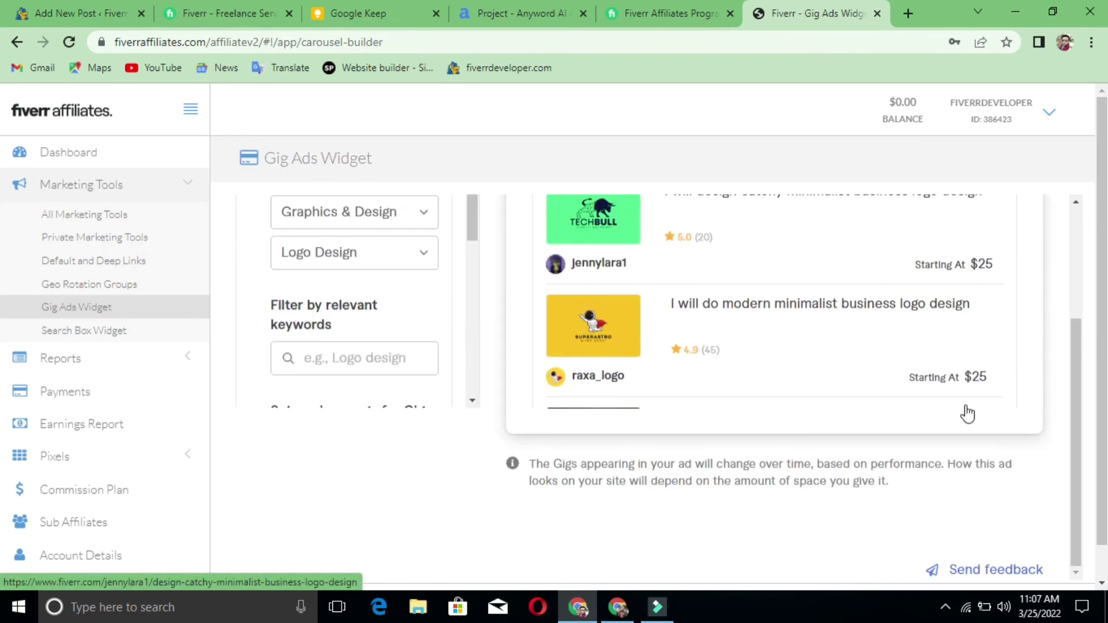
{"action": "scroll", "coordinate": [965, 412], "scroll_direction": "up", "scroll_amount": 3}
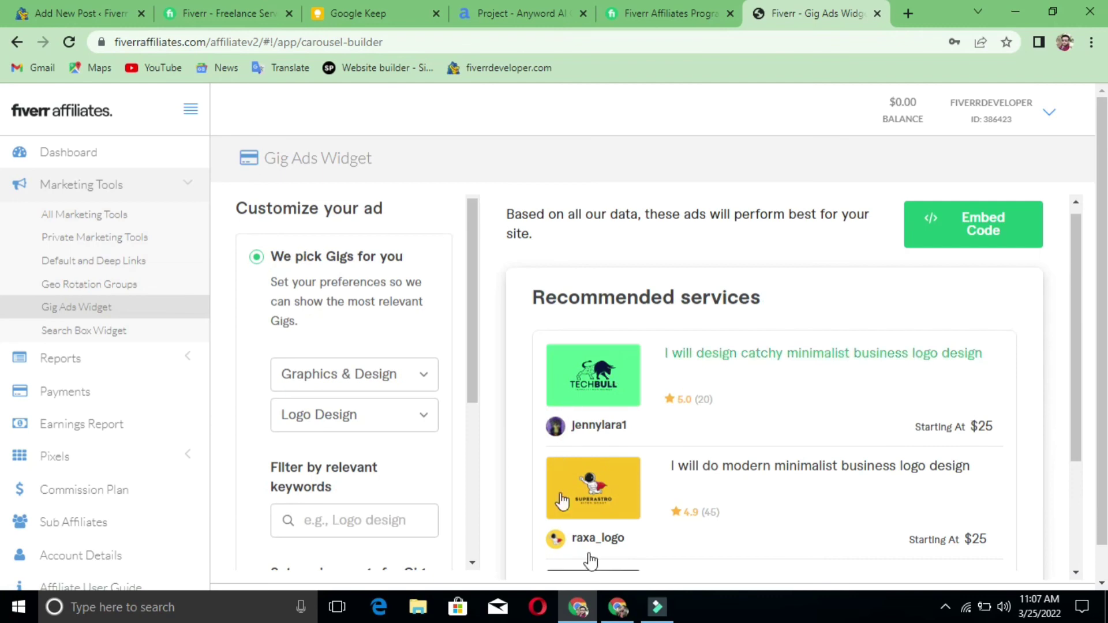
- Bring up the HTML embed code for the Graphics & Design / Logo Design widget
{"action": "left_click", "coordinate": [984, 234]}
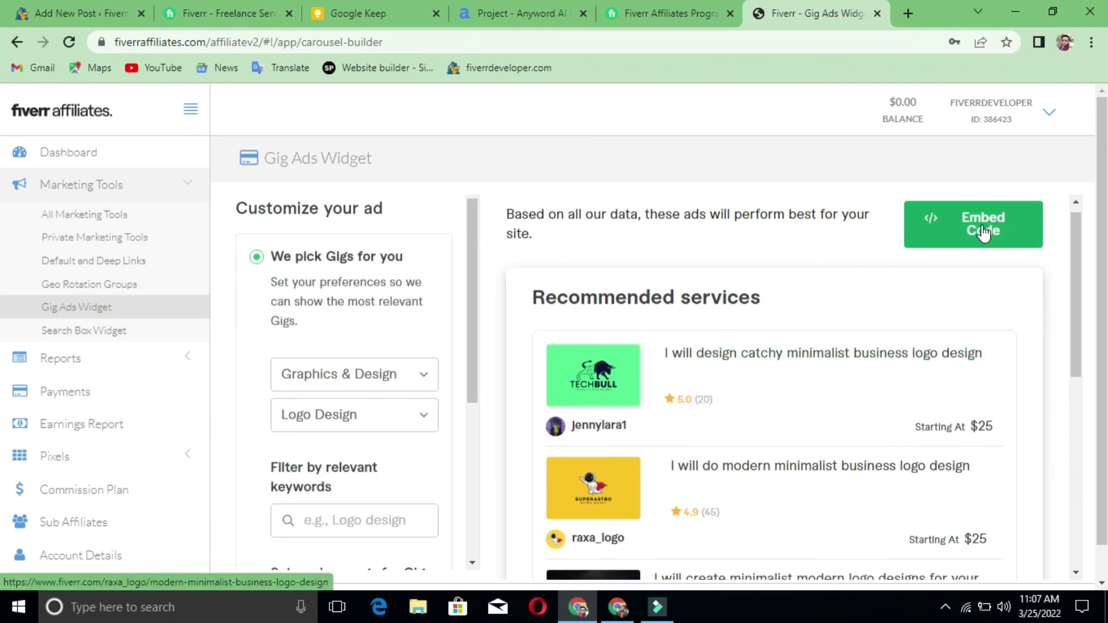
{"action": "scroll", "coordinate": [941, 346], "scroll_direction": "down", "scroll_amount": 3}
{"action": "scroll", "coordinate": [946, 323], "scroll_direction": "up", "scroll_amount": 3}
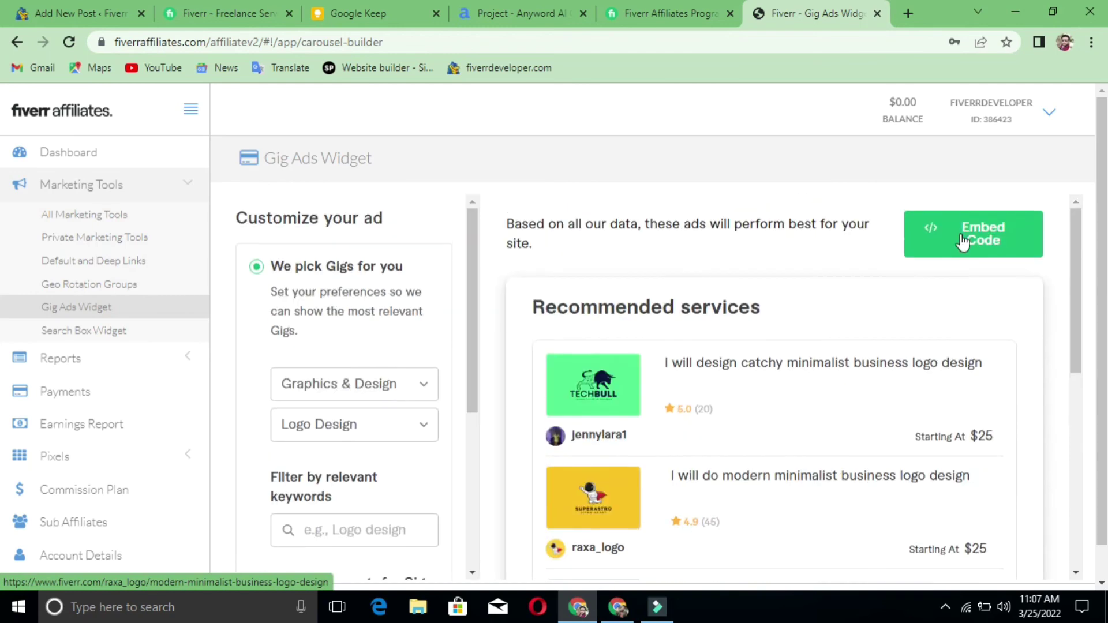
{"action": "left_click", "coordinate": [962, 243]}
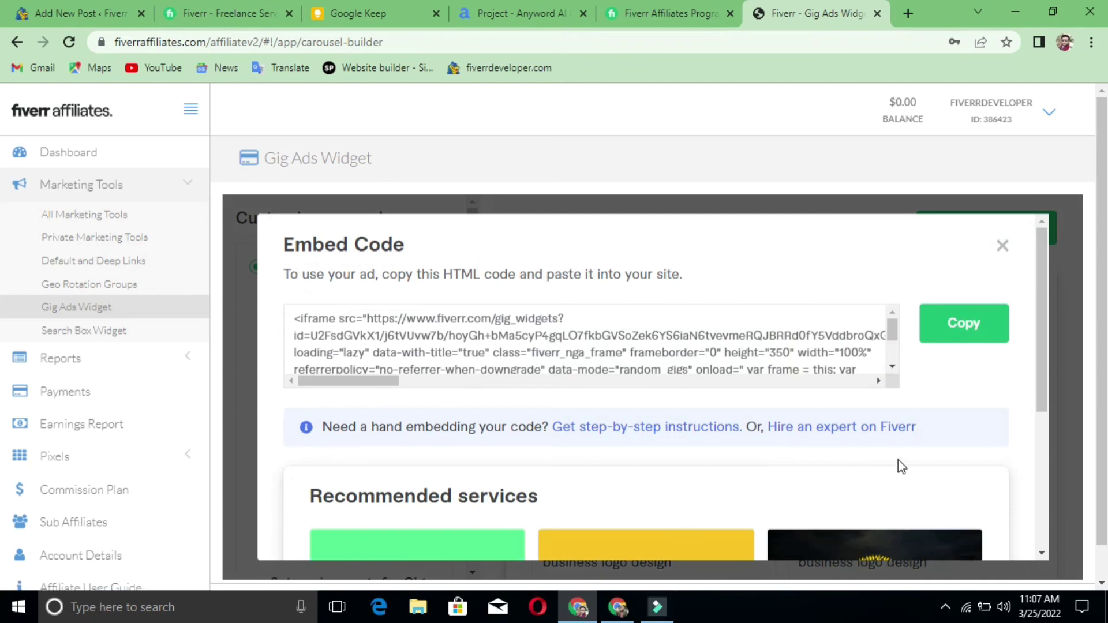
- Close the Gig Ads widget's Embed Code window
{"action": "scroll", "coordinate": [900, 462], "scroll_direction": "down", "scroll_amount": 4}
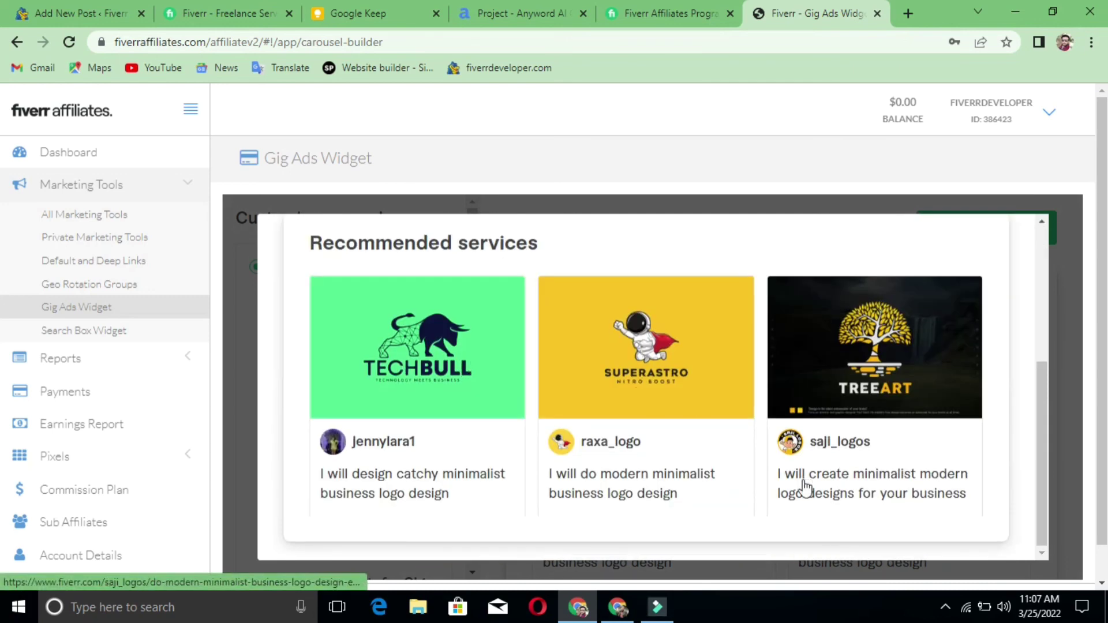
{"action": "scroll", "coordinate": [819, 487], "scroll_direction": "up", "scroll_amount": 5}
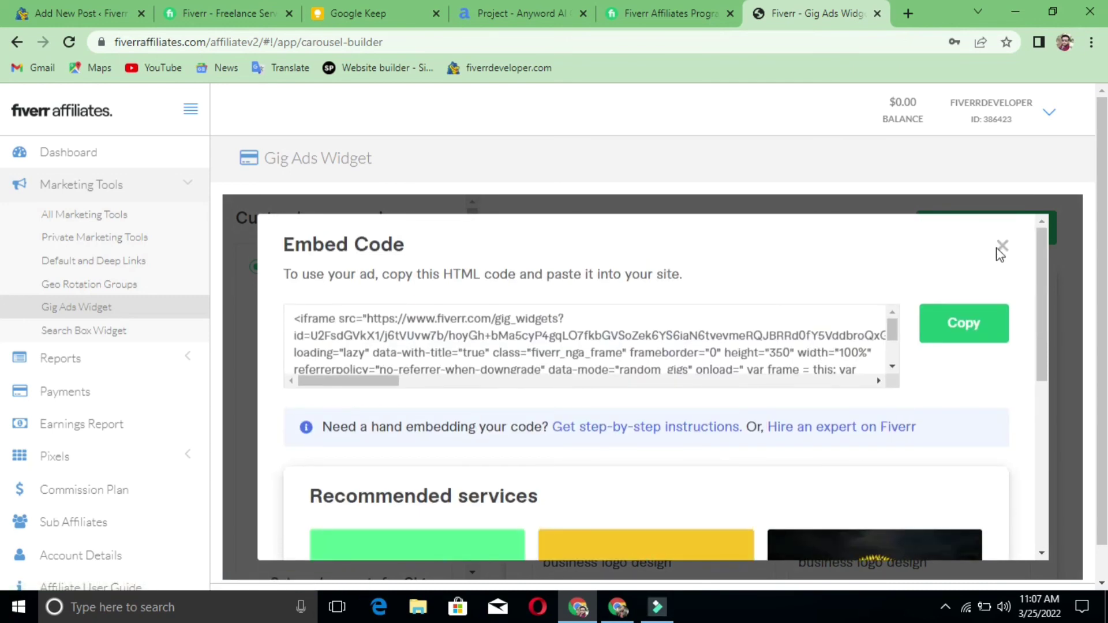
{"action": "left_click", "coordinate": [1001, 247]}
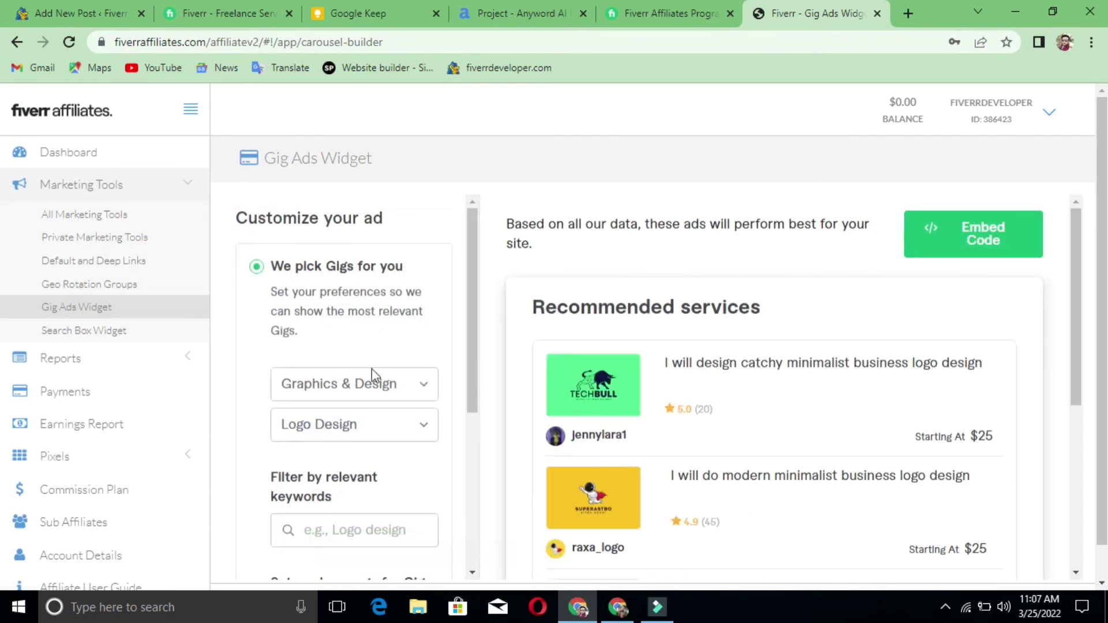
- Go to the Default and Deep Links page under Marketing Tools
{"action": "scroll", "coordinate": [372, 392], "scroll_direction": "down", "scroll_amount": 5}
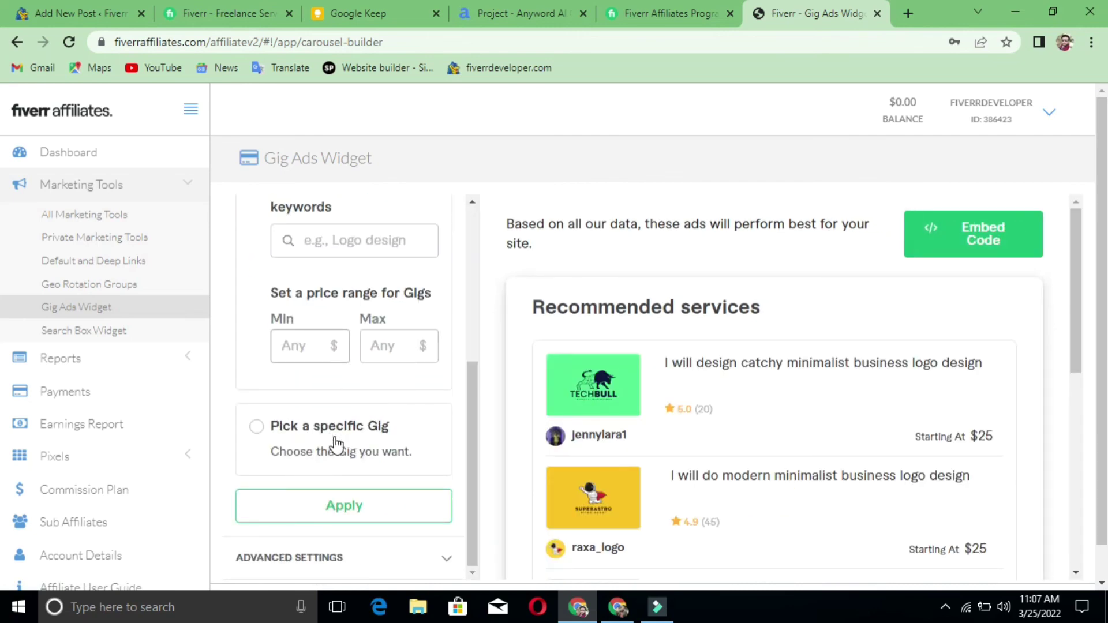
{"action": "scroll", "coordinate": [334, 445], "scroll_direction": "down", "scroll_amount": 5}
{"action": "scroll", "coordinate": [334, 445], "scroll_direction": "up", "scroll_amount": 5}
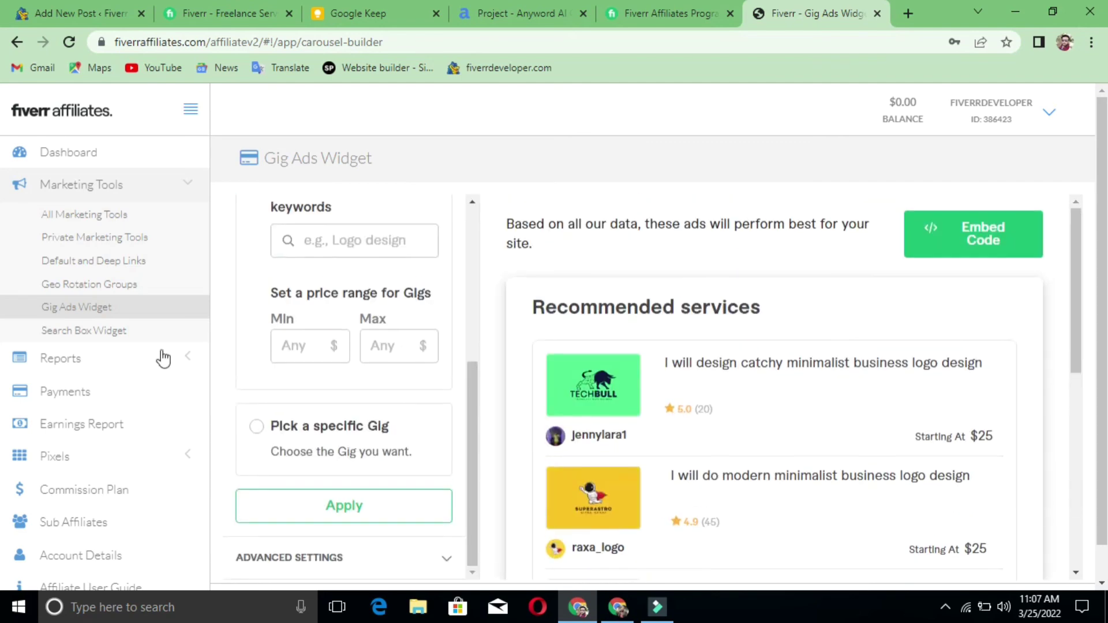
{"action": "left_click", "coordinate": [104, 267]}
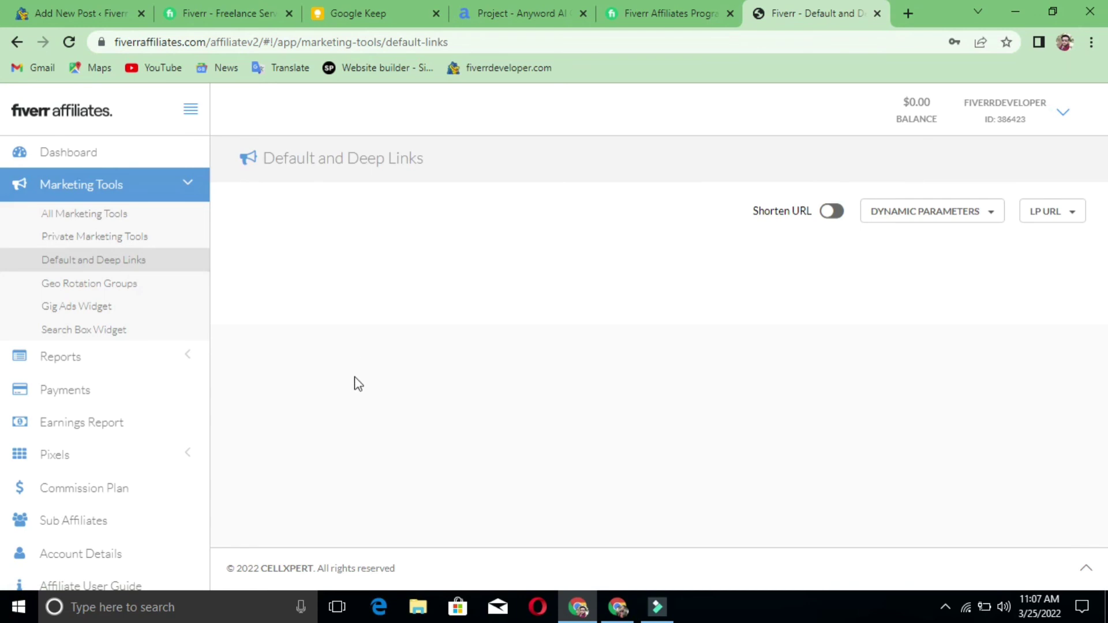
- Look over each Fiverr brand's referral link, then return to the affiliate dashboard via the logo
{"action": "scroll", "coordinate": [428, 382], "scroll_direction": "down", "scroll_amount": 3}
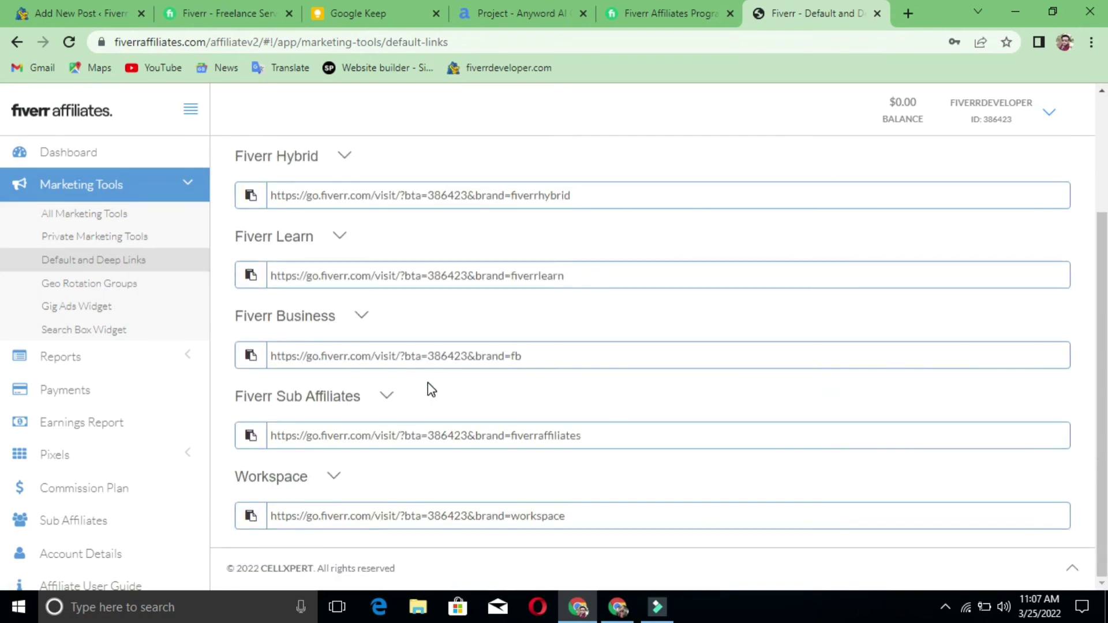
{"action": "scroll", "coordinate": [428, 383], "scroll_direction": "up", "scroll_amount": 3}
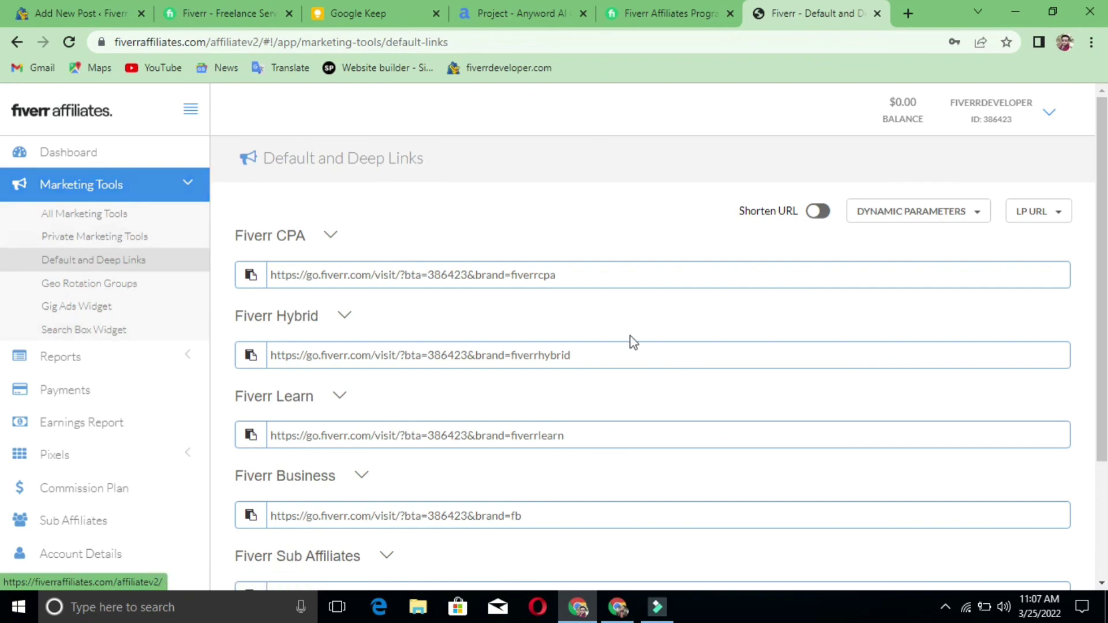
{"action": "scroll", "coordinate": [629, 338], "scroll_direction": "down", "scroll_amount": 3}
{"action": "scroll", "coordinate": [630, 340], "scroll_direction": "up", "scroll_amount": 3}
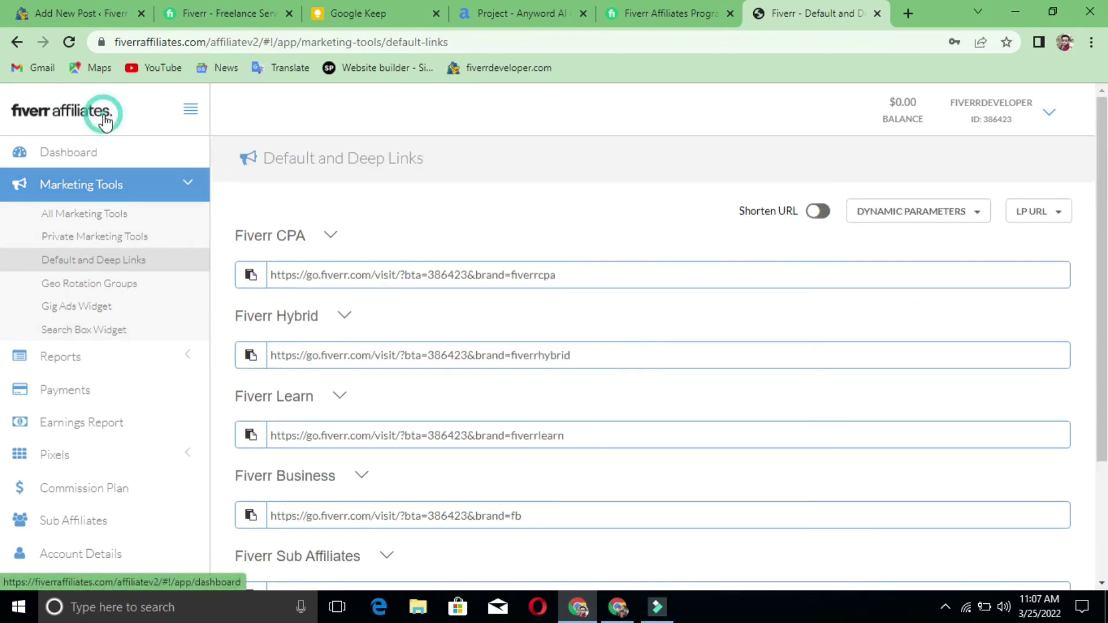
{"action": "left_click", "coordinate": [322, 178]}
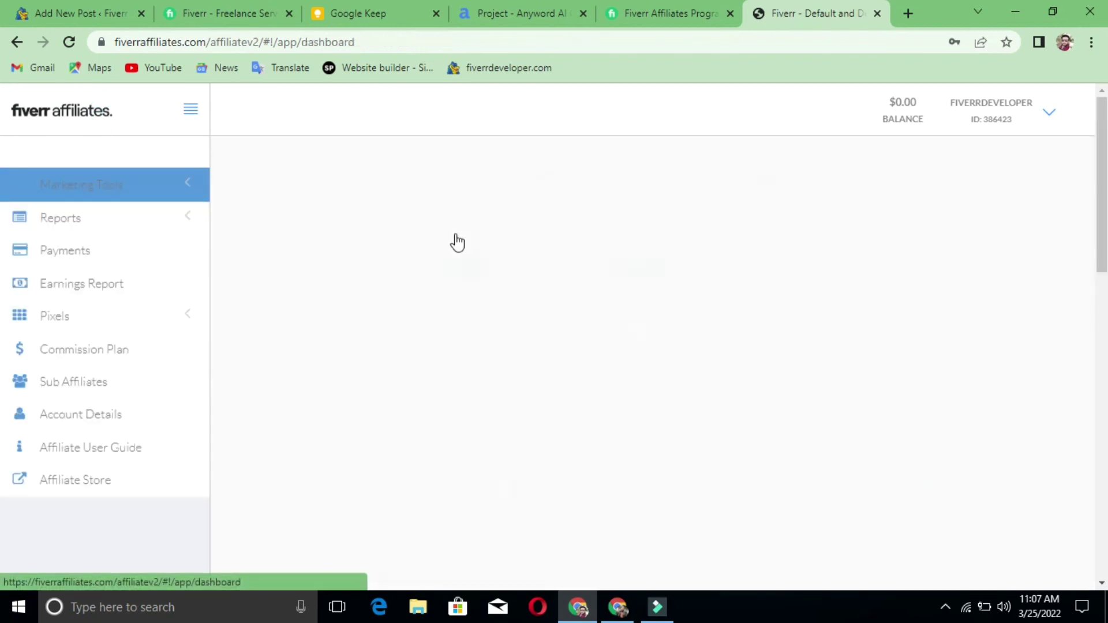